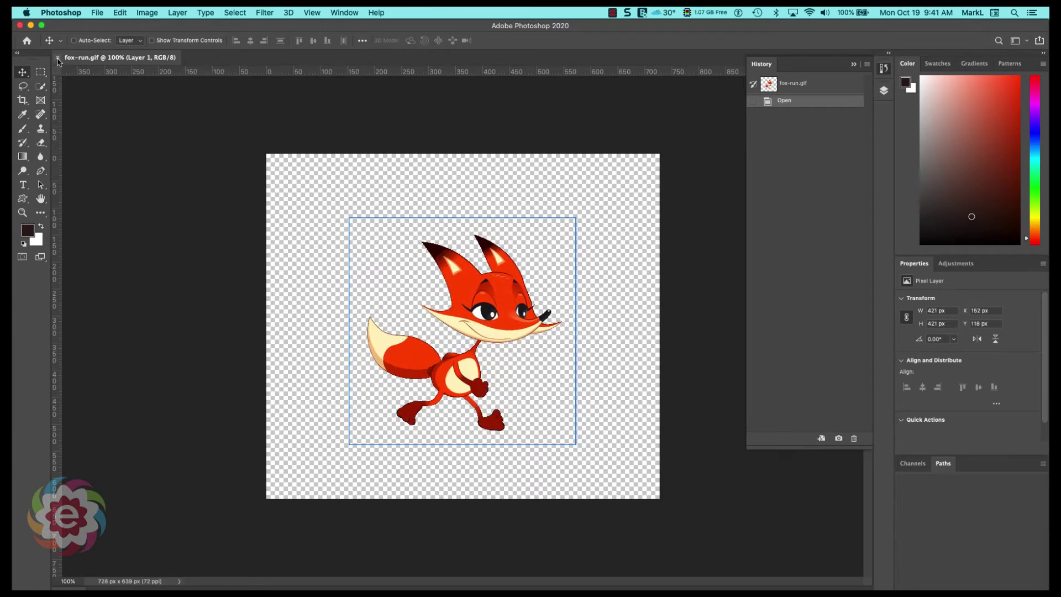
Step: Close the fox-run.gif tab and answer the save prompt to reach the Home screen
{"action": "left_click", "coordinate": [57, 58]}
{"action": "left_click", "coordinate": [493, 224]}
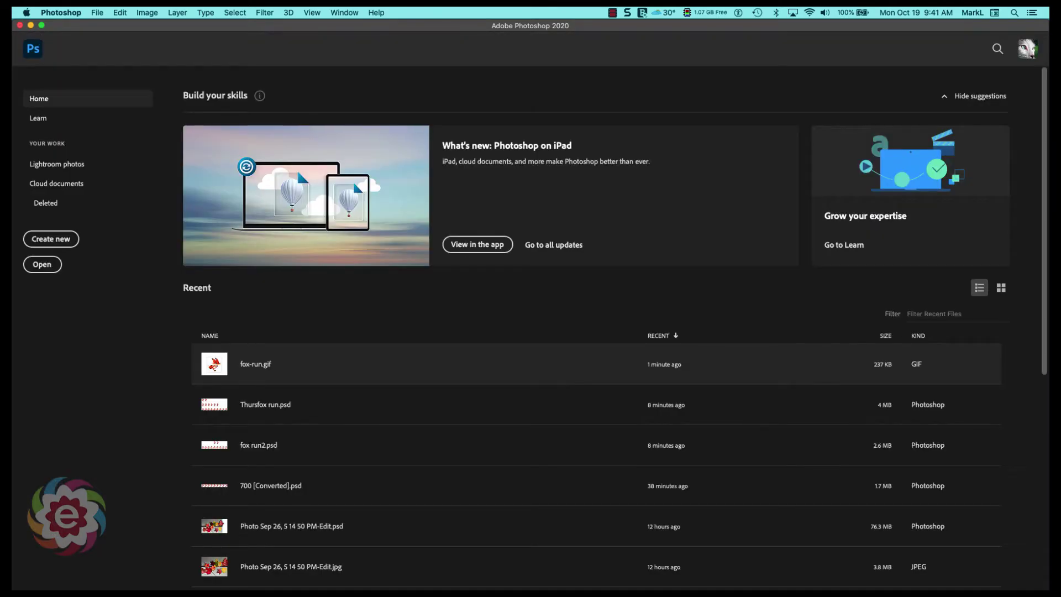
Step: In Firefox, search Freepik for 'animation sprites and animals'
{"action": "key", "text": "super+Tab"}
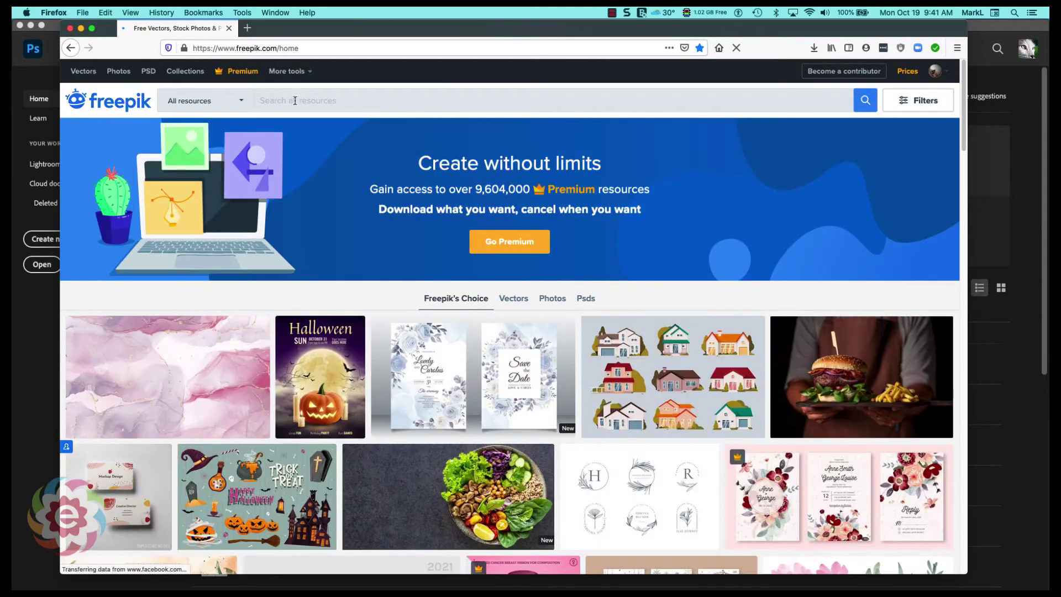
{"action": "left_click", "coordinate": [296, 101]}
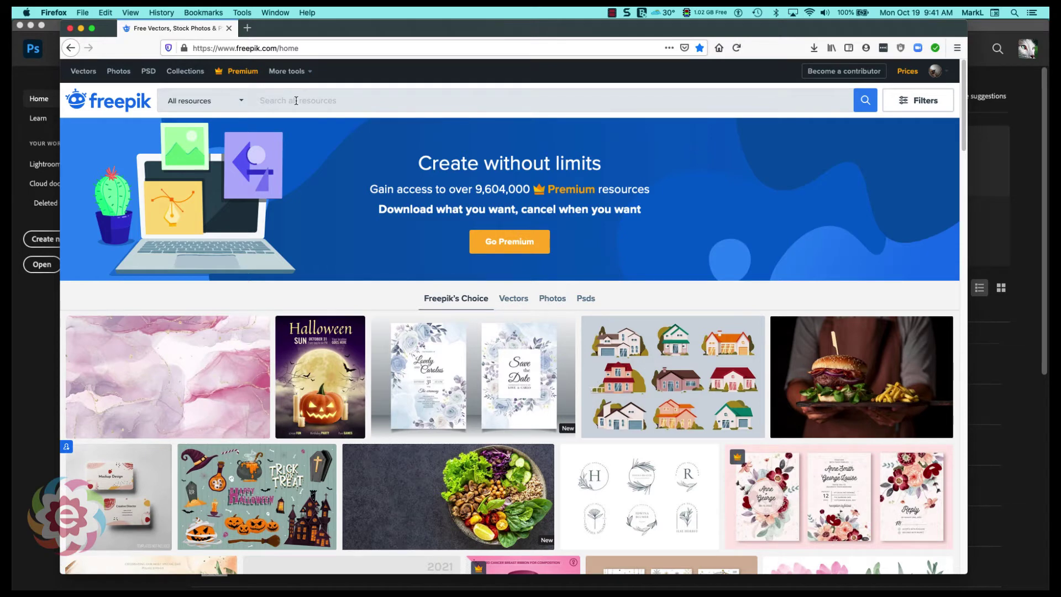
{"action": "type", "text": "animation sprites and "}
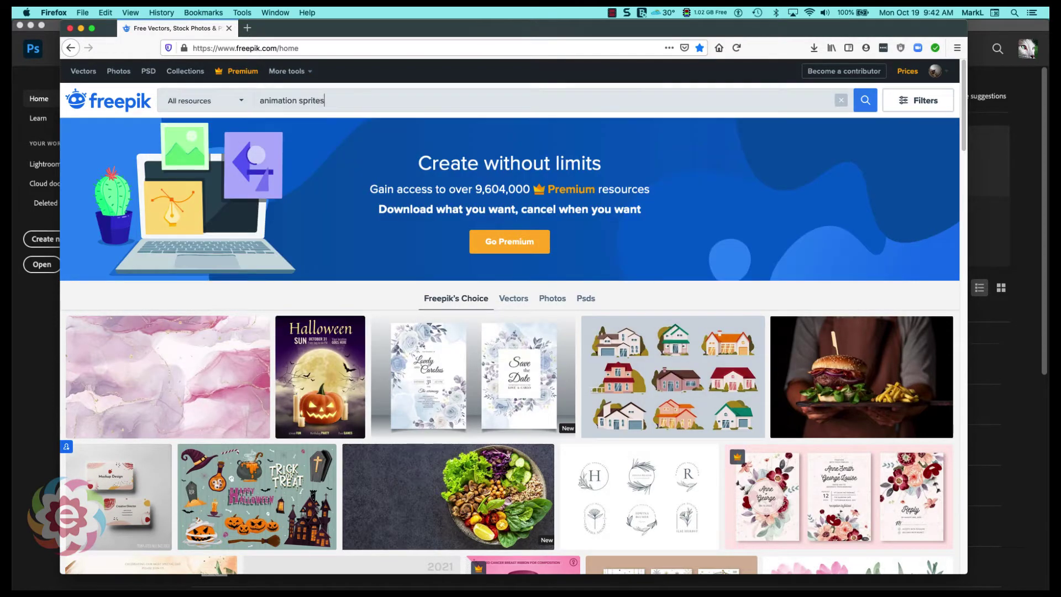
{"action": "type", "text": "animals"}
{"action": "key", "text": "Return"}
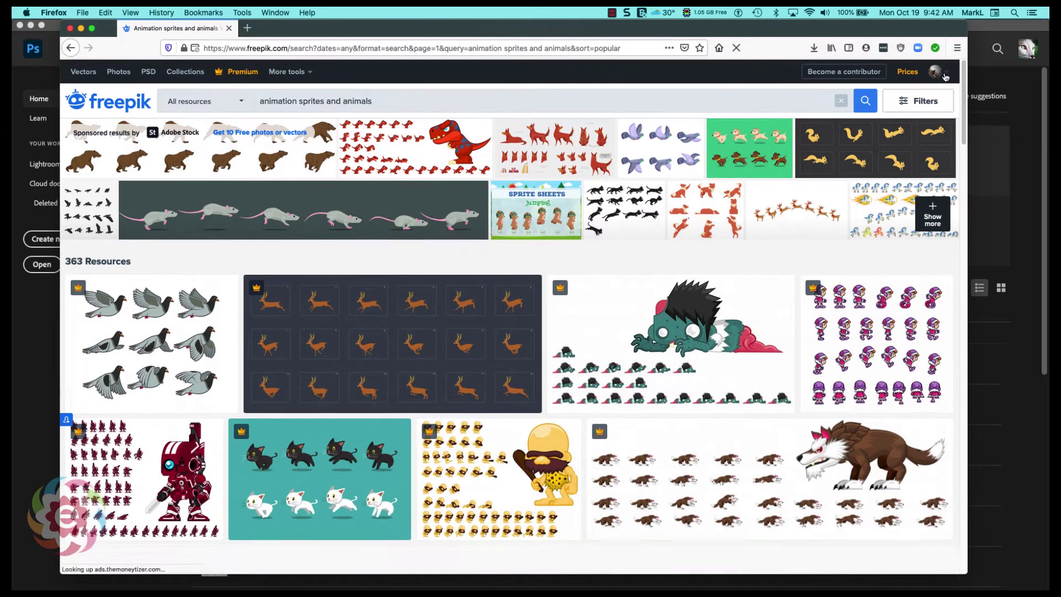
Step: Dismiss the blocked pop-up notice and preview the Eskimo girl game sprites, then close the preview
{"action": "left_click", "coordinate": [950, 74]}
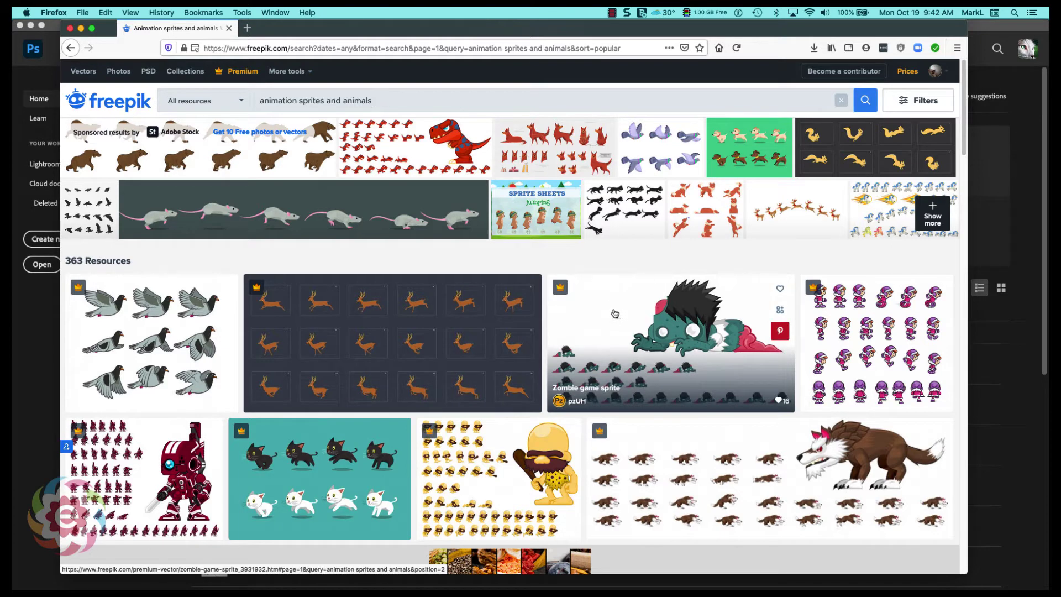
{"action": "left_click", "coordinate": [861, 326]}
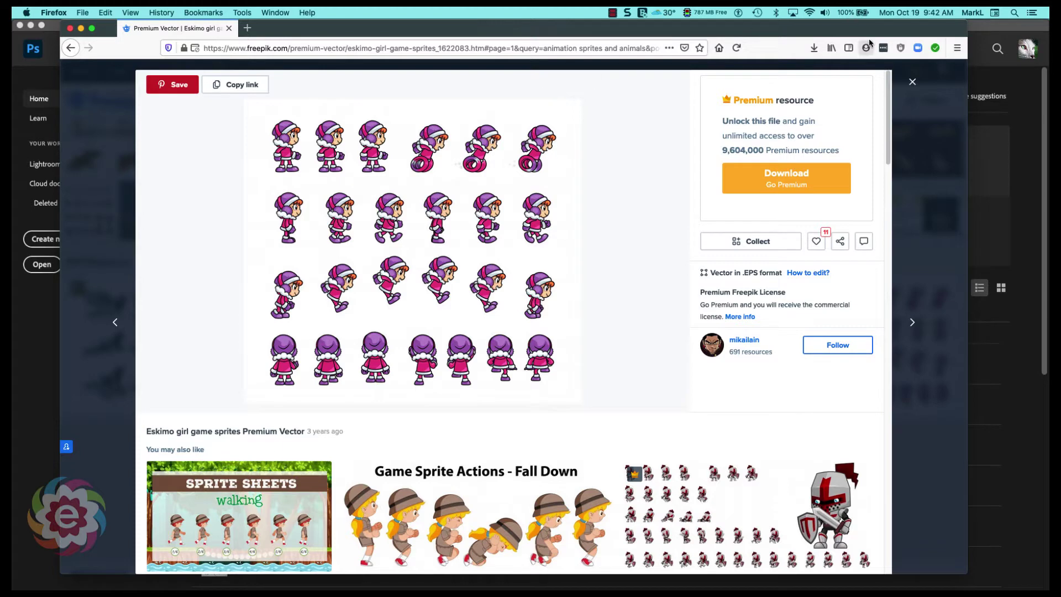
{"action": "left_click", "coordinate": [913, 84]}
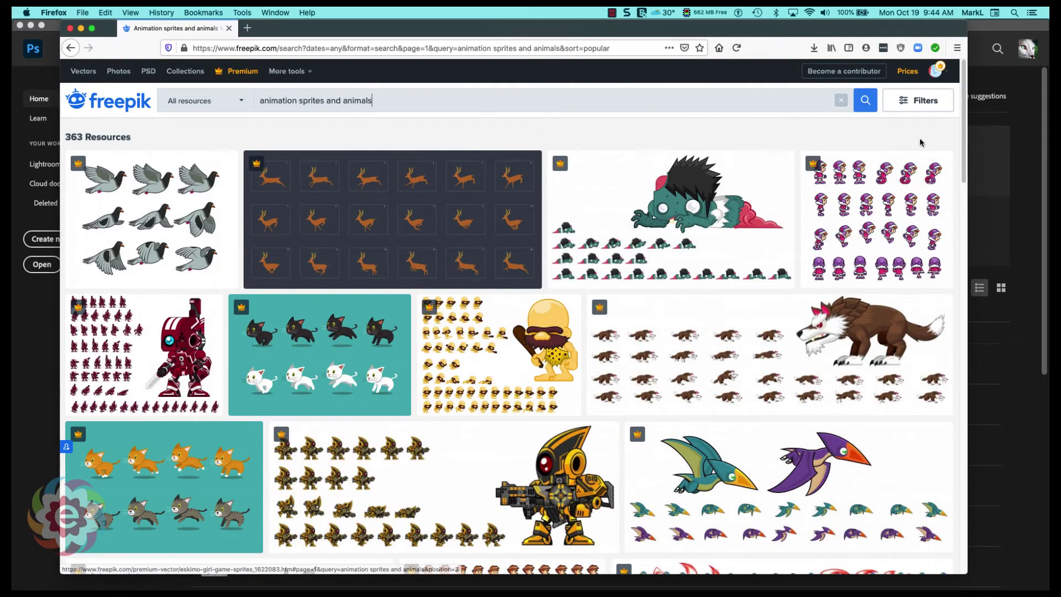
Step: From the account's Downloads list, download the cartoon fox run, blink and idle vector, then quit Firefox
{"action": "left_click", "coordinate": [937, 71]}
{"action": "left_click", "coordinate": [827, 182]}
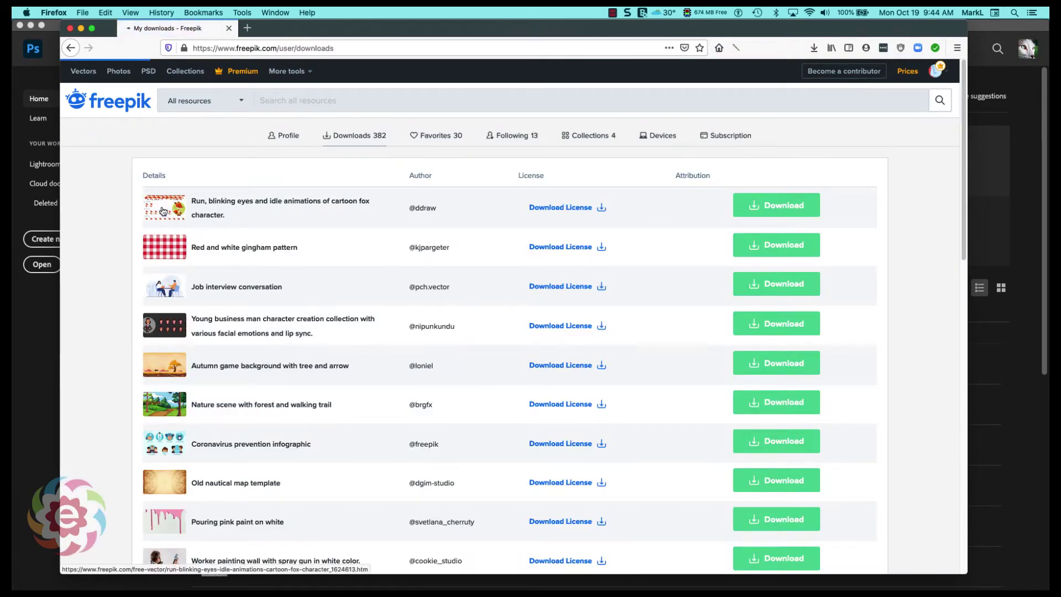
{"action": "left_click", "coordinate": [163, 210]}
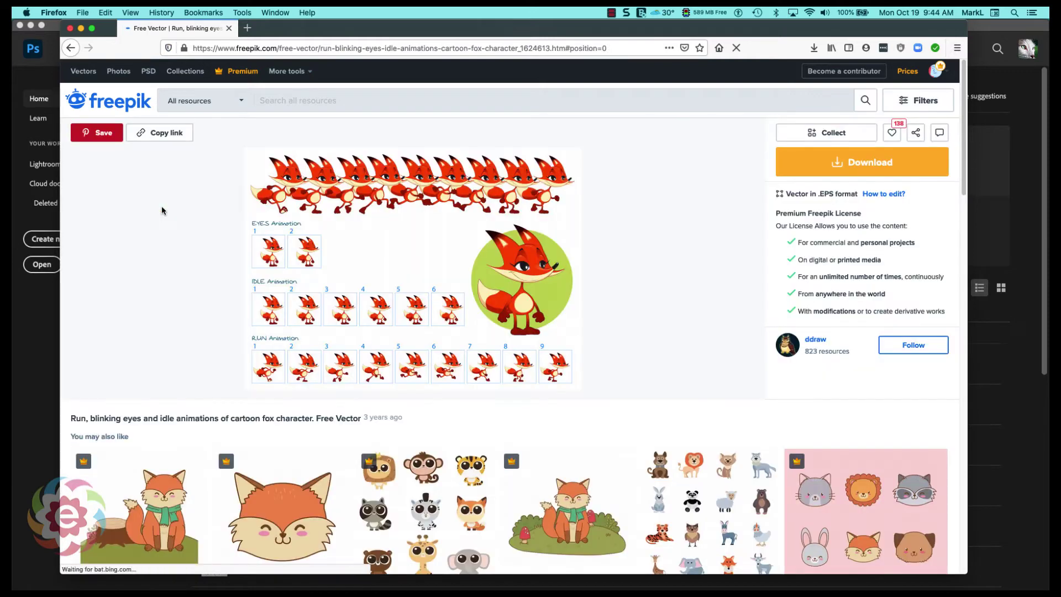
{"action": "left_click", "coordinate": [797, 162]}
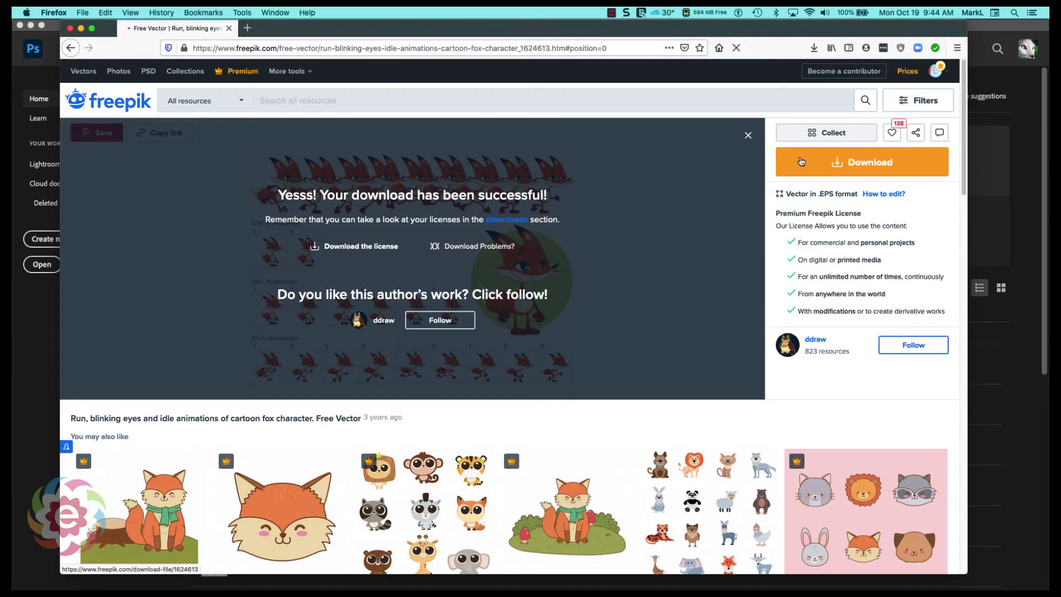
{"action": "left_click", "coordinate": [56, 10]}
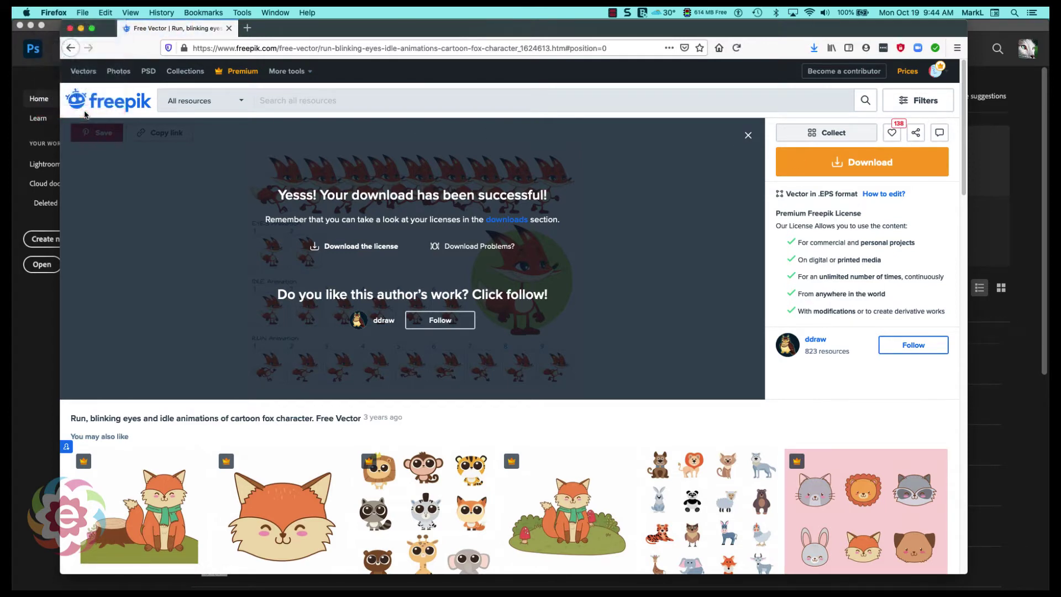
{"action": "left_click", "coordinate": [86, 113]}
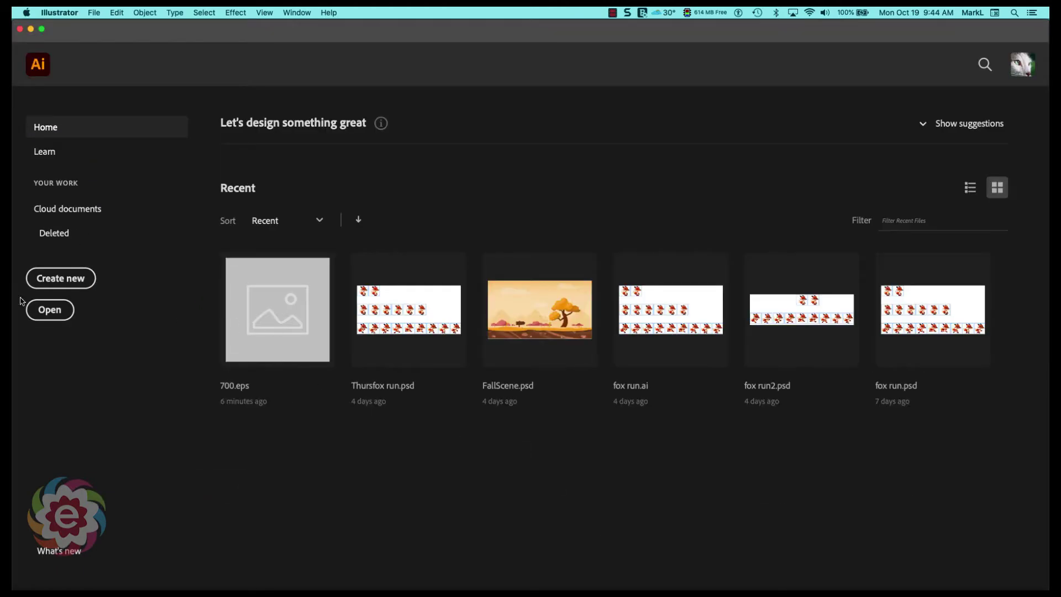
Step: Open 700.eps from the fox-character folder in Downloads
{"action": "left_click", "coordinate": [51, 310]}
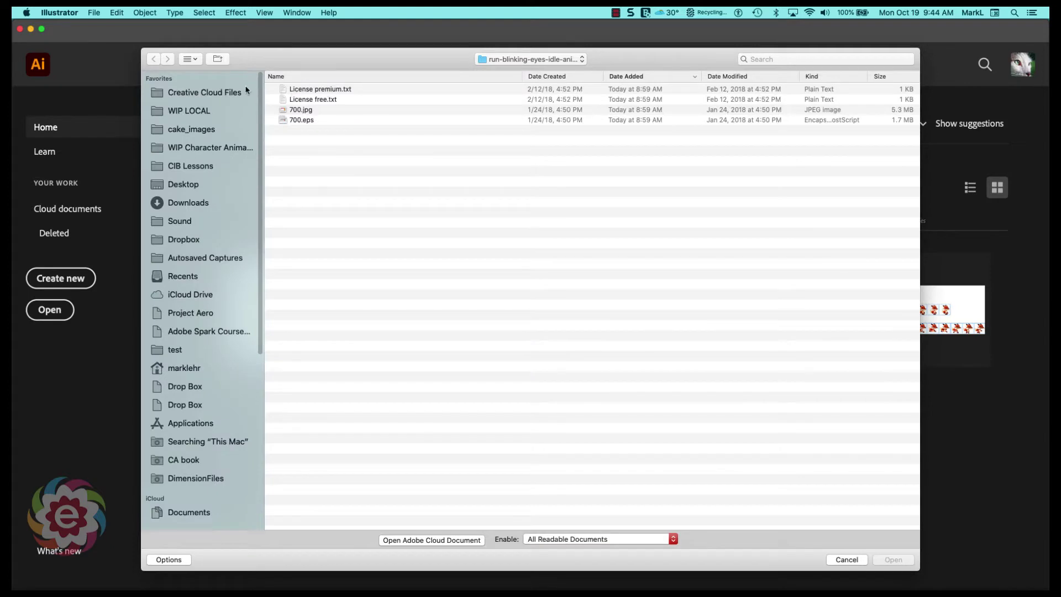
{"action": "left_click", "coordinate": [204, 204]}
{"action": "left_click", "coordinate": [284, 111]}
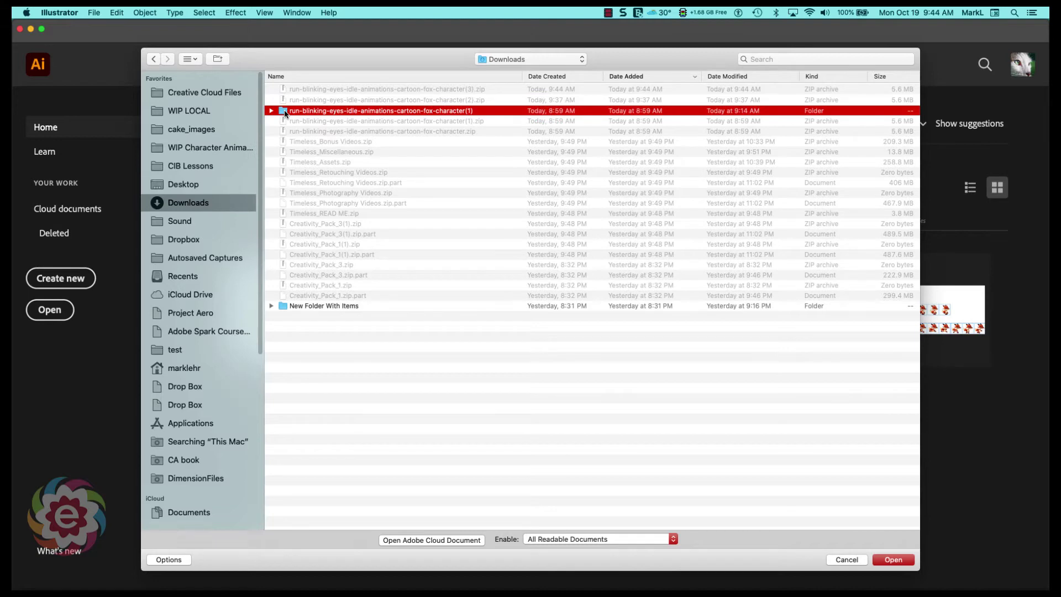
{"action": "double_click", "coordinate": [284, 110]}
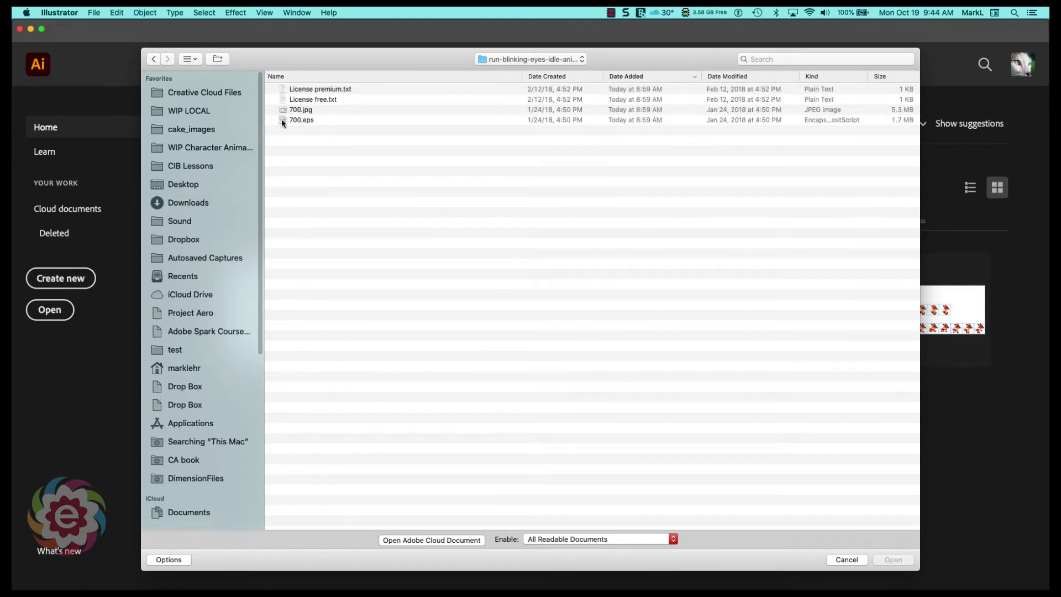
{"action": "double_click", "coordinate": [284, 120]}
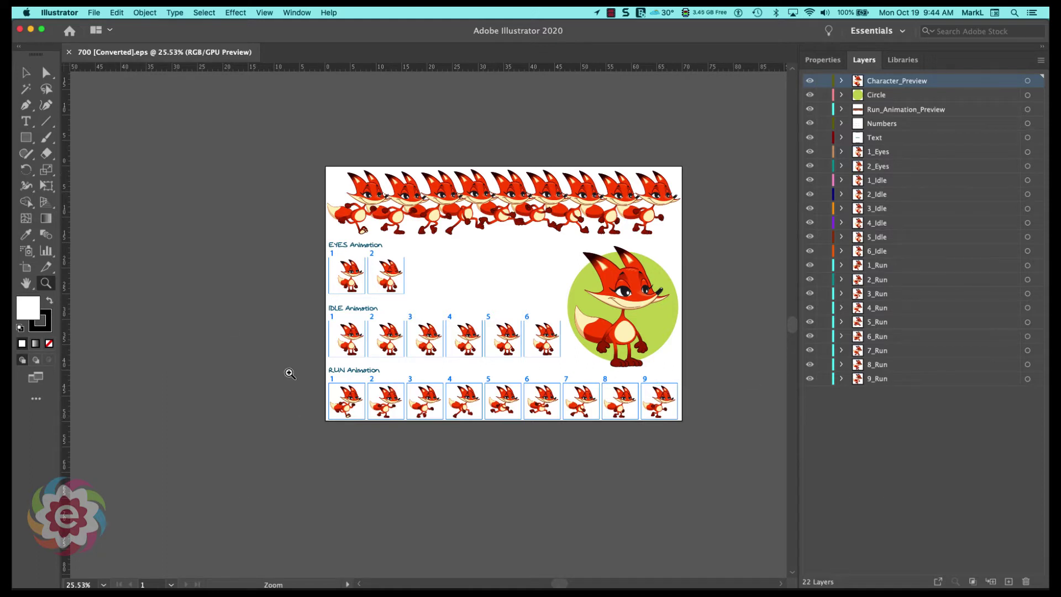
Step: Hide every layer above 1_Run in the Layers panel and zoom in to 50% on the fox run strip
{"action": "left_click", "coordinate": [26, 72]}
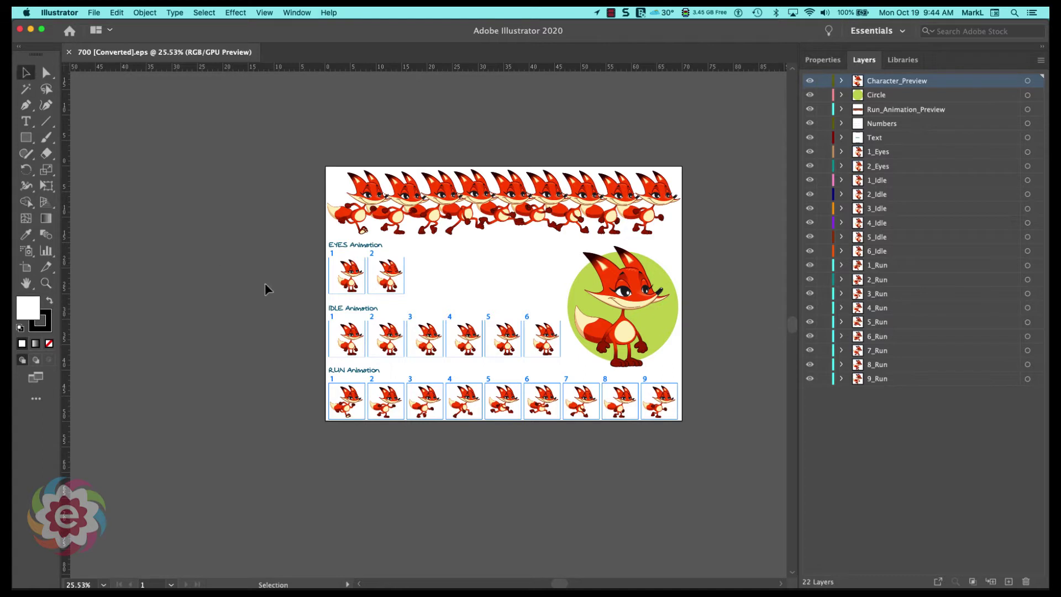
{"action": "left_click", "coordinate": [352, 404]}
{"action": "left_click", "coordinate": [394, 407]}
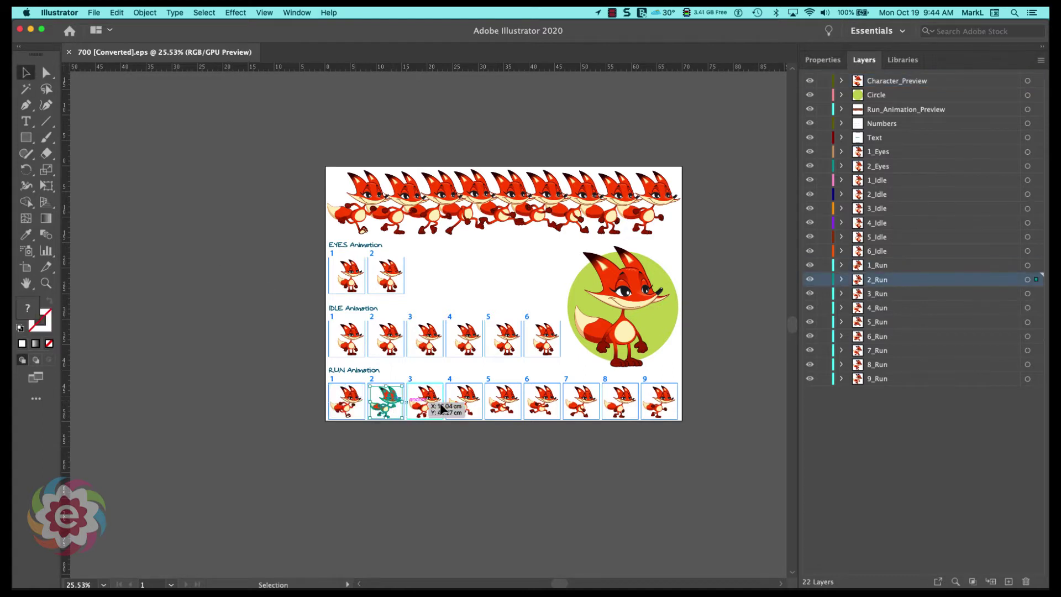
{"action": "left_click", "coordinate": [501, 453]}
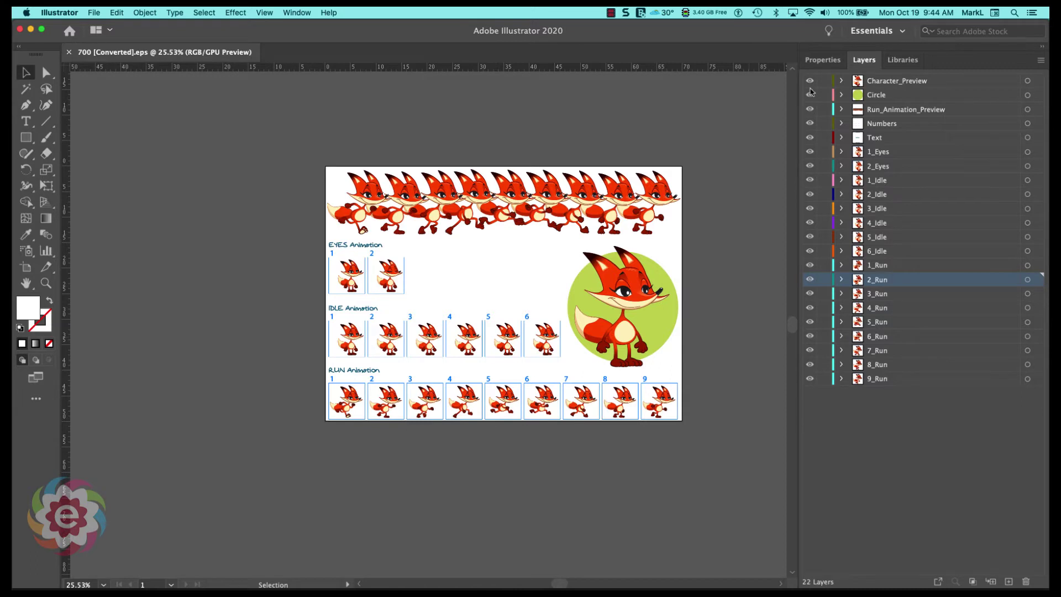
{"action": "left_click_drag", "start_coordinate": [811, 84], "coordinate": [811, 256]}
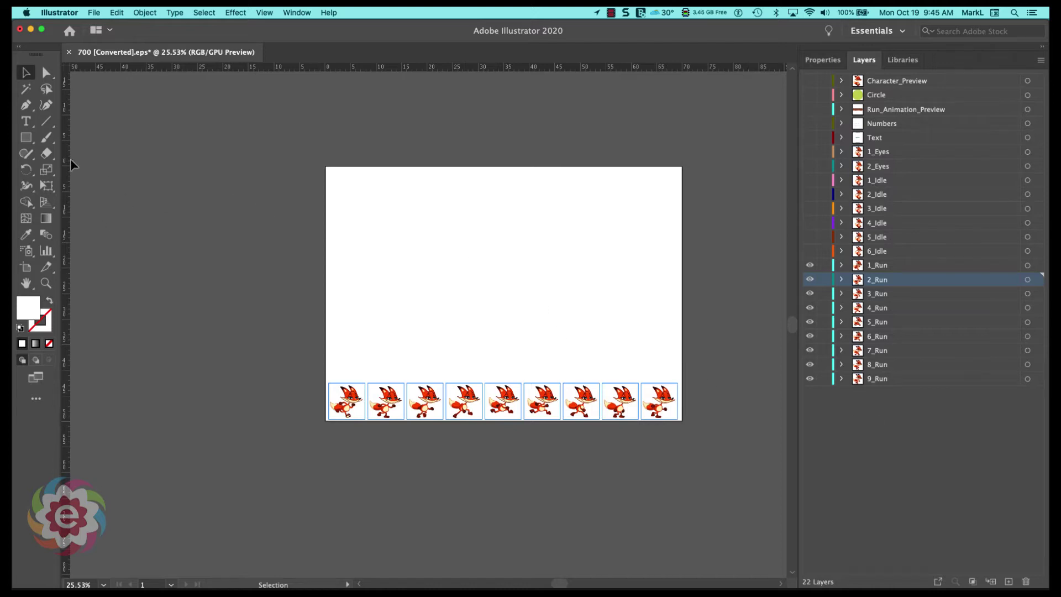
{"action": "left_click", "coordinate": [45, 283]}
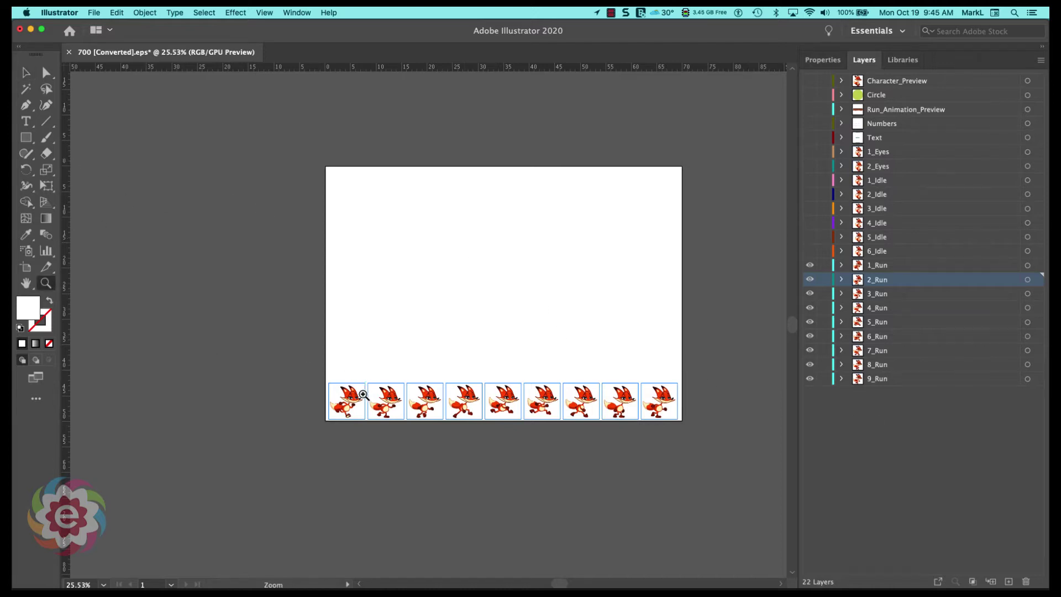
{"action": "left_click", "coordinate": [436, 390]}
{"action": "left_click", "coordinate": [478, 338]}
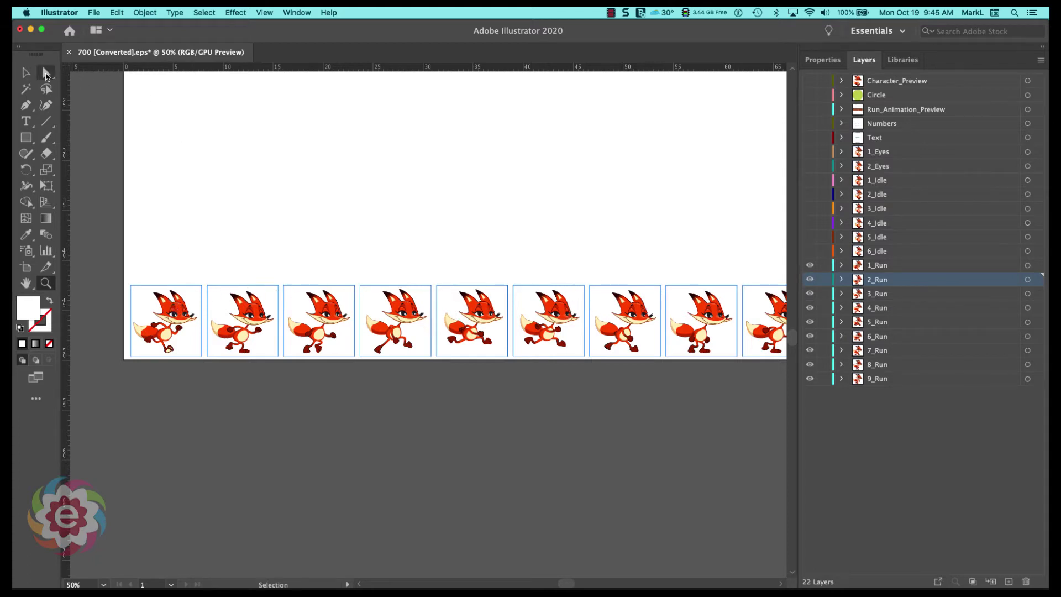
Step: Select the square borders around the nine fox frames and delete them
{"action": "left_click", "coordinate": [25, 75]}
{"action": "left_click_drag", "start_coordinate": [126, 274], "coordinate": [761, 289]}
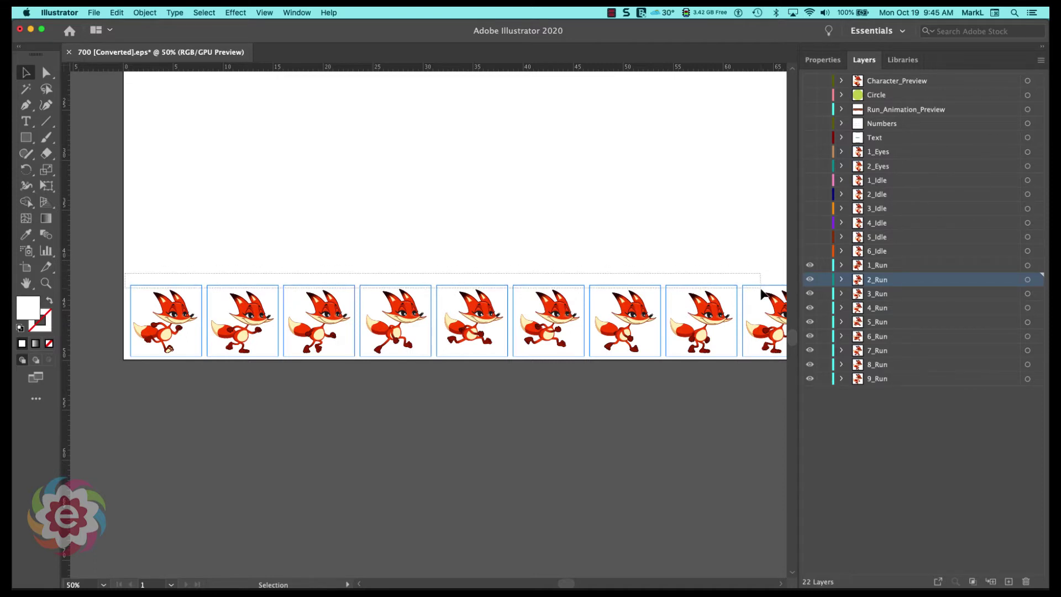
{"action": "key", "text": "super+a"}
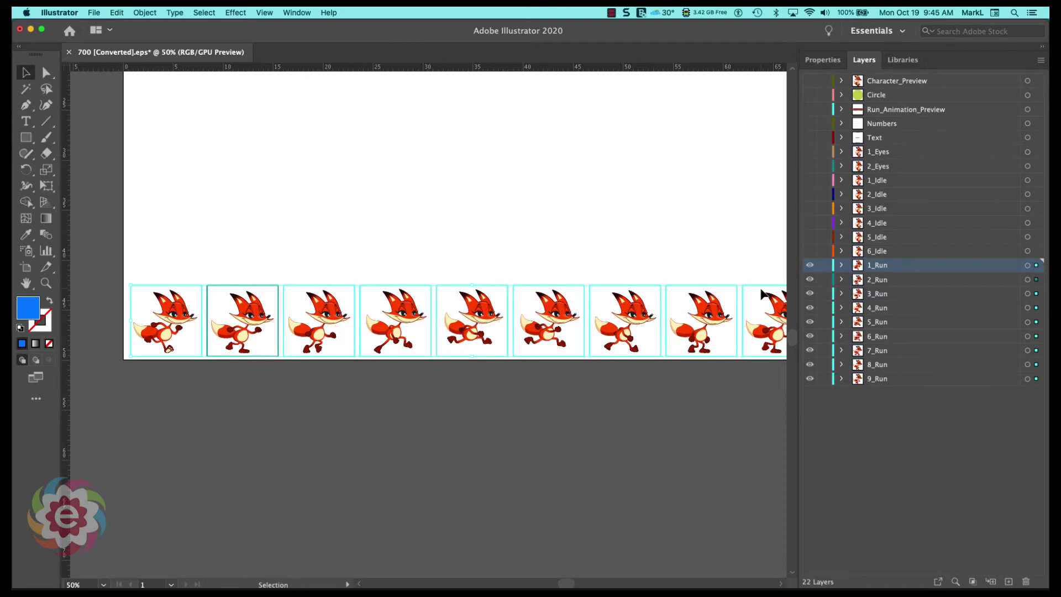
{"action": "key", "text": "shift+super+a"}
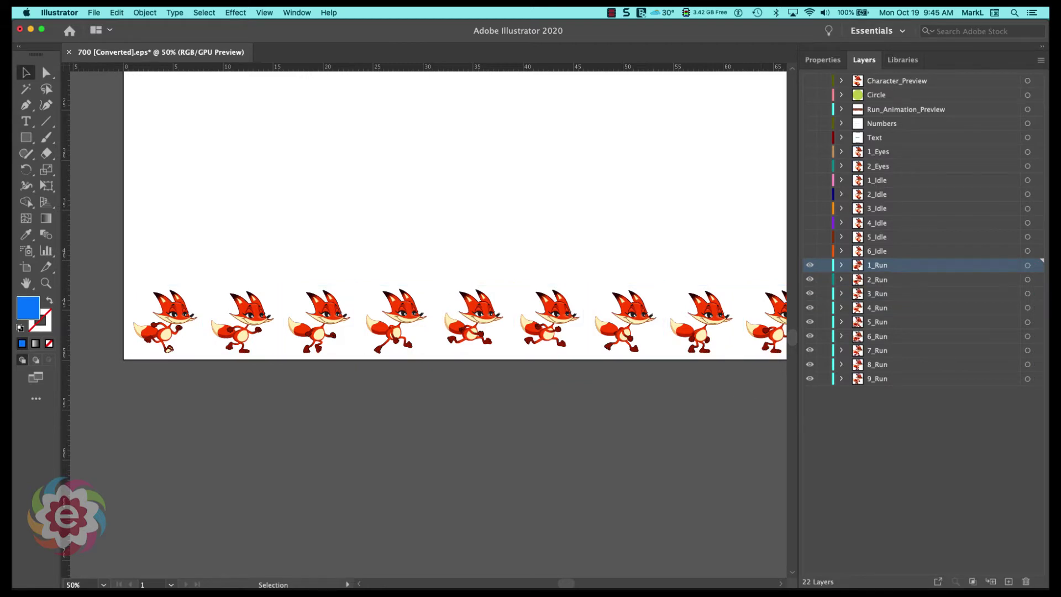
Step: Drag a horizontal guide from the top ruler to just above the foxes' heads
{"action": "left_click_drag", "start_coordinate": [564, 584], "coordinate": [566, 585]}
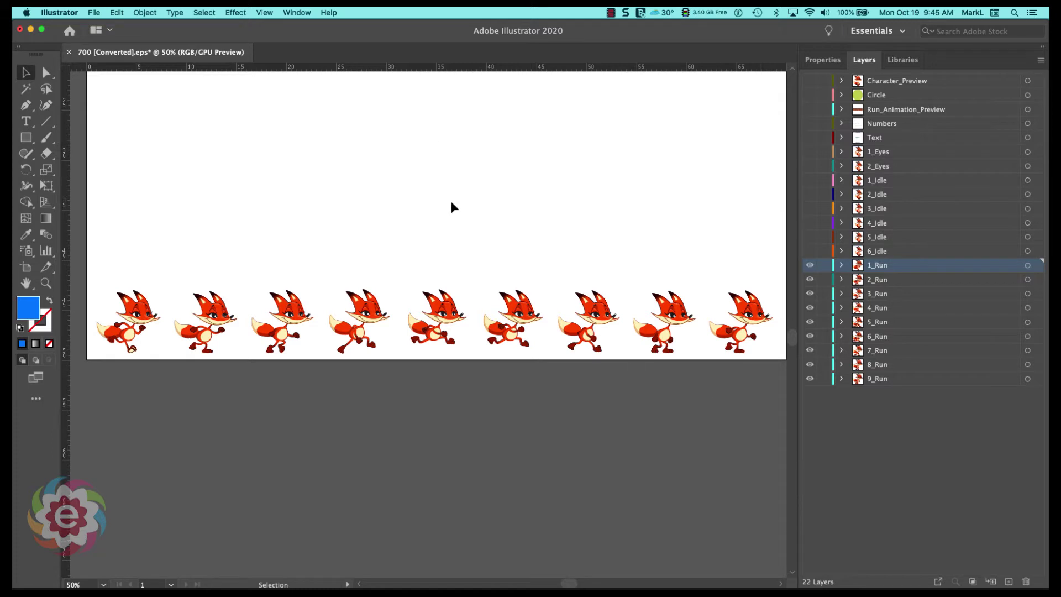
{"action": "left_click_drag", "start_coordinate": [419, 72], "coordinate": [441, 291]}
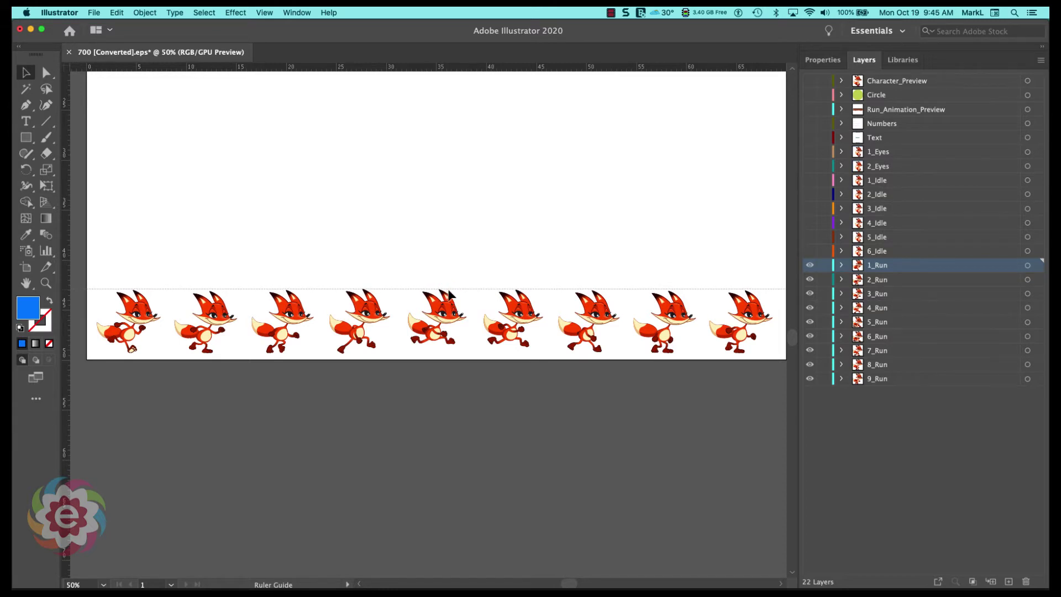
{"action": "left_click_drag", "start_coordinate": [449, 291], "coordinate": [449, 292]}
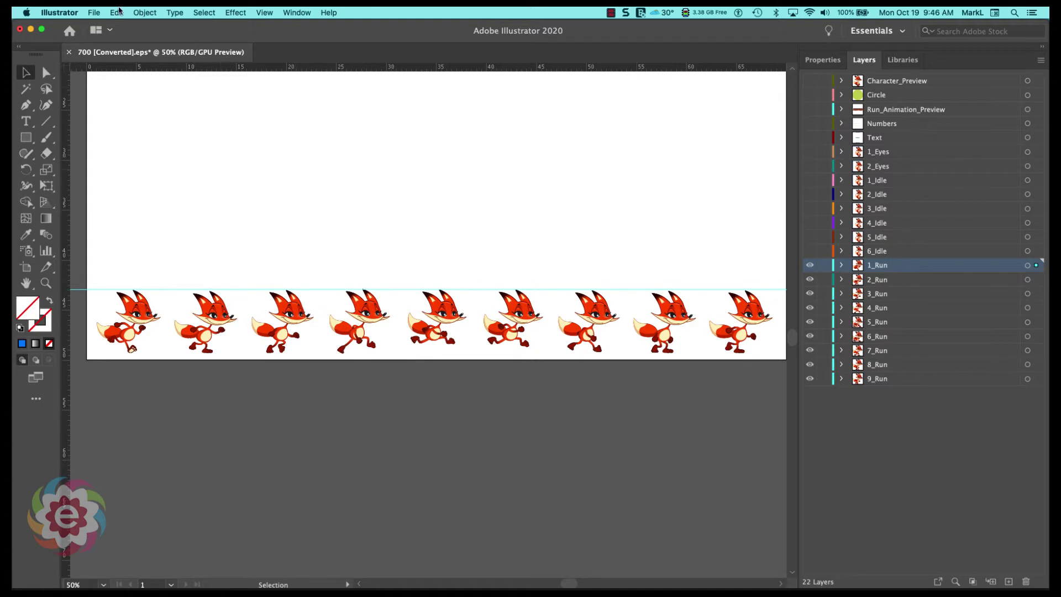
Step: Export As Photoshop (psd) named FoxAnimation, accepting the default Photoshop export options
{"action": "left_click", "coordinate": [94, 12]}
{"action": "mouse_move", "coordinate": [144, 199]}
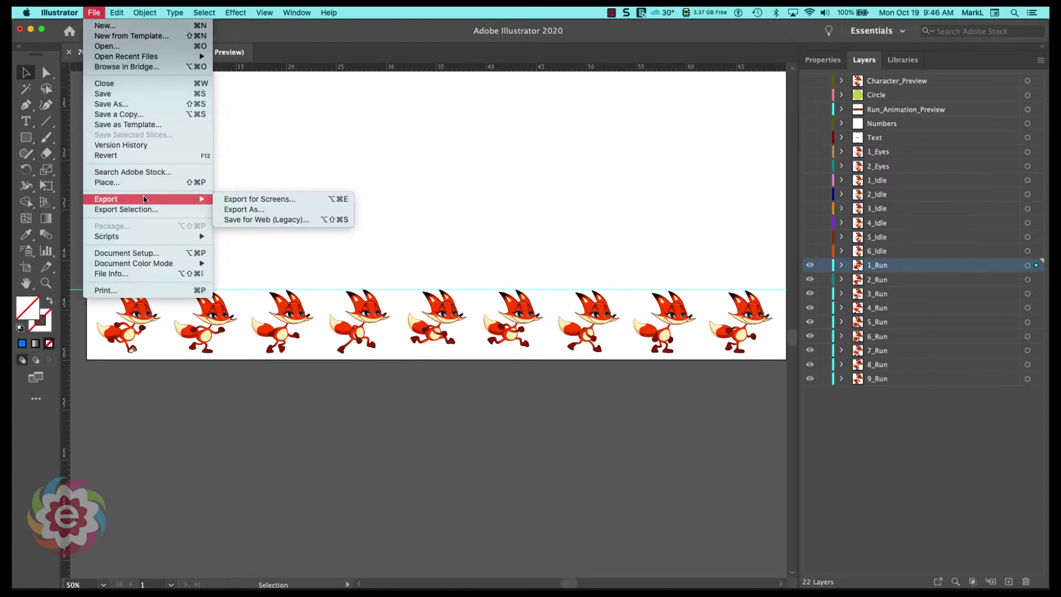
{"action": "left_click", "coordinate": [289, 210]}
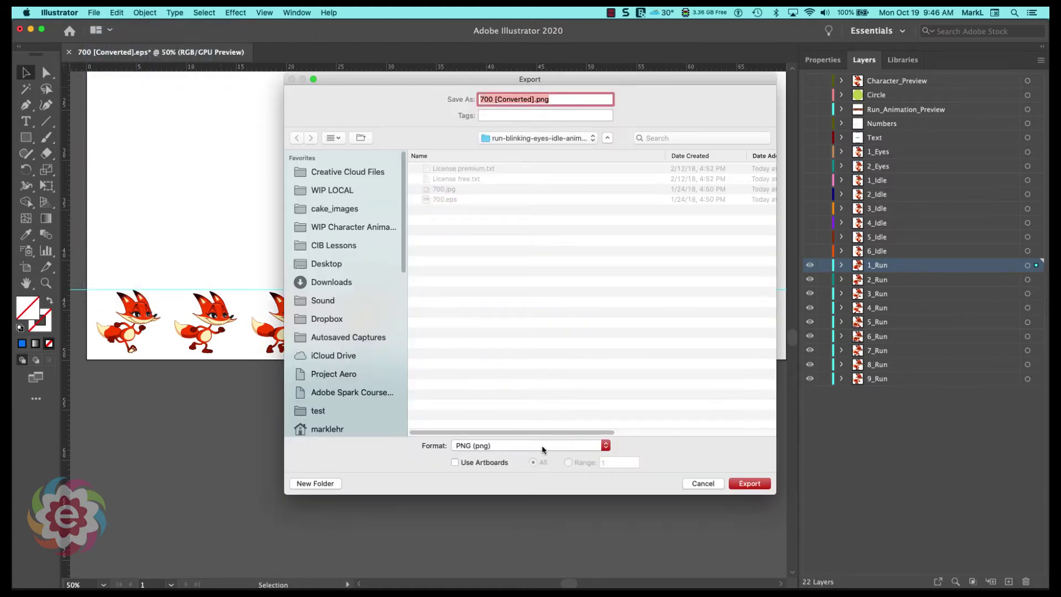
{"action": "left_click", "coordinate": [545, 450]}
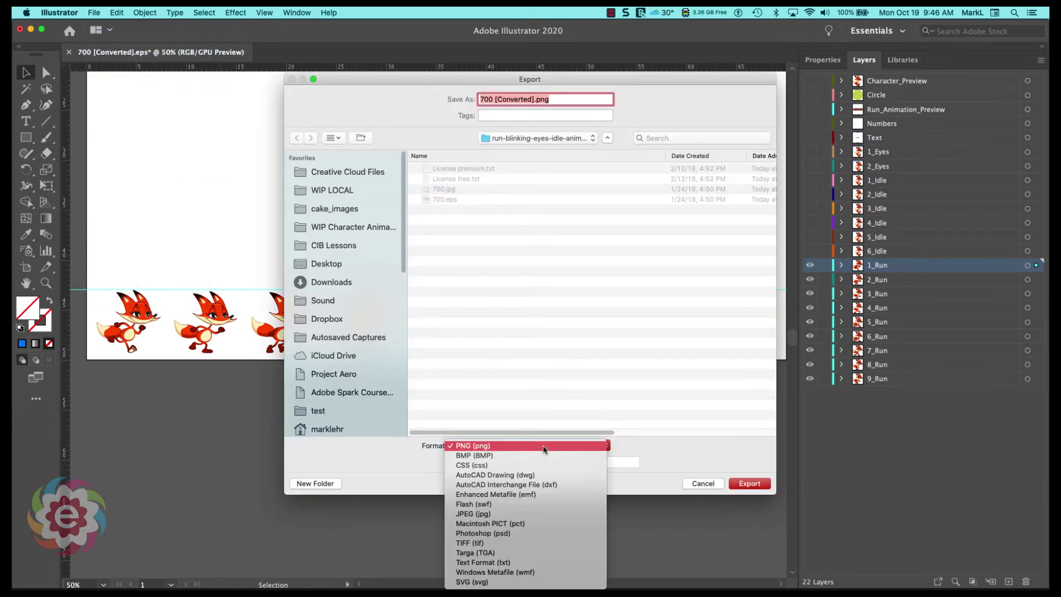
{"action": "left_click", "coordinate": [532, 534]}
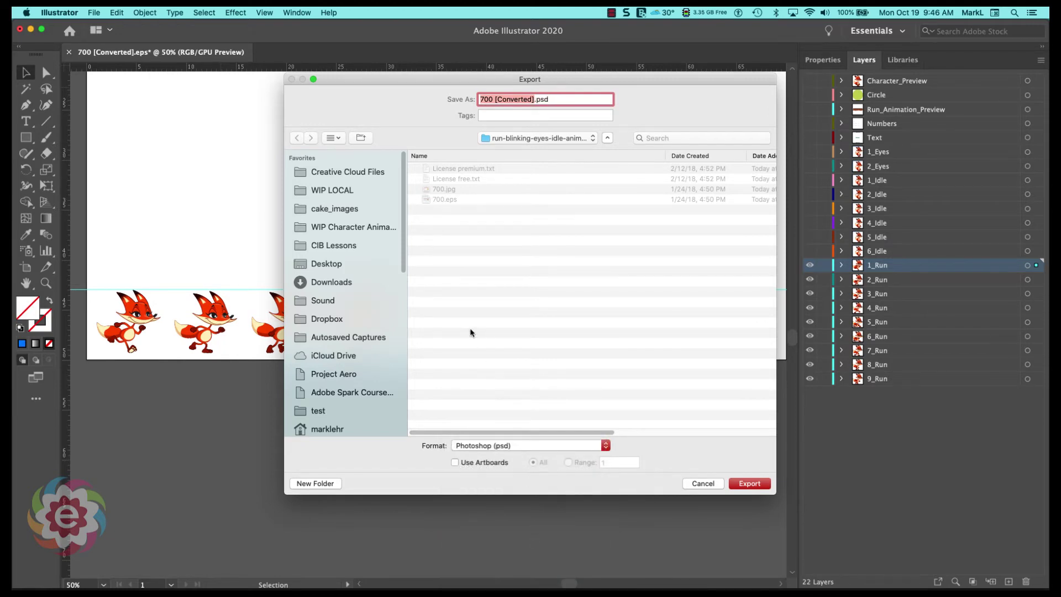
{"action": "type", "text": "Fo"}
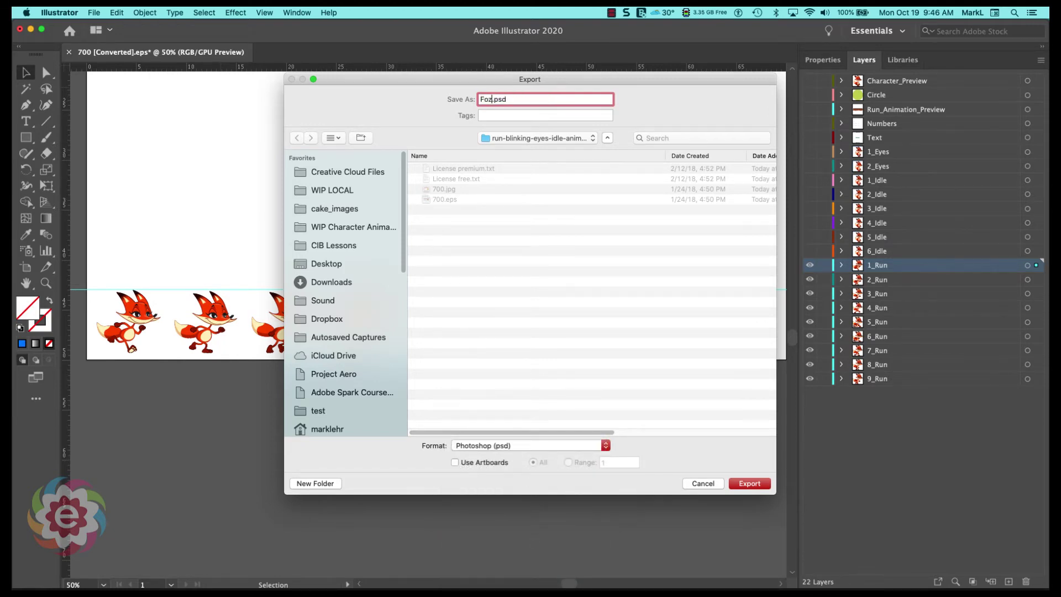
{"action": "type", "text": "xAnimation"}
{"action": "left_click", "coordinate": [756, 485]}
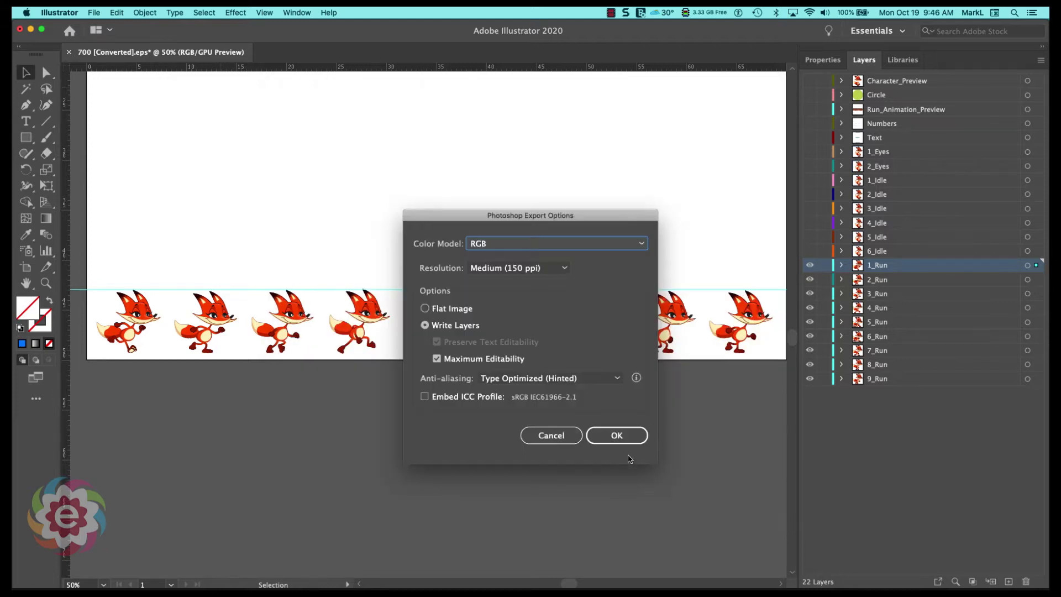
{"action": "left_click", "coordinate": [614, 435]}
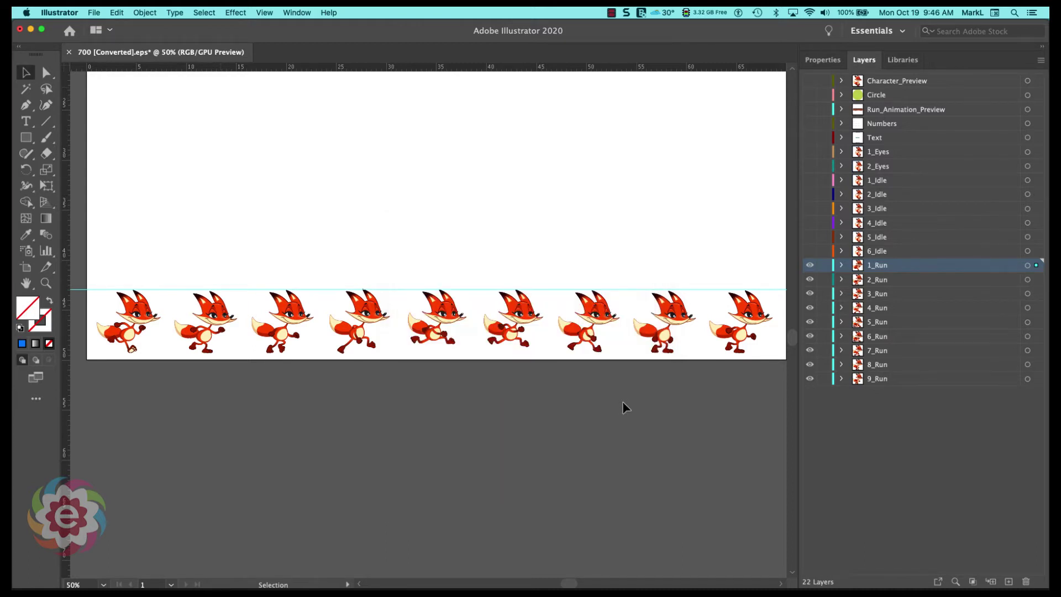
Step: Switch to Photoshop and close the cake2 image
{"action": "key", "text": "super+w"}
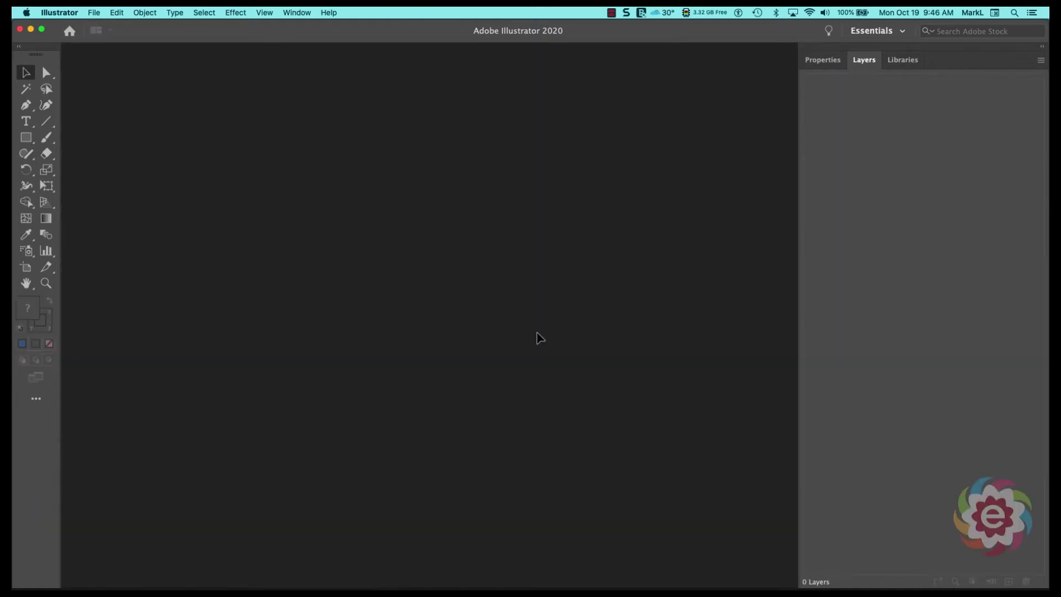
{"action": "left_click", "coordinate": [554, 575]}
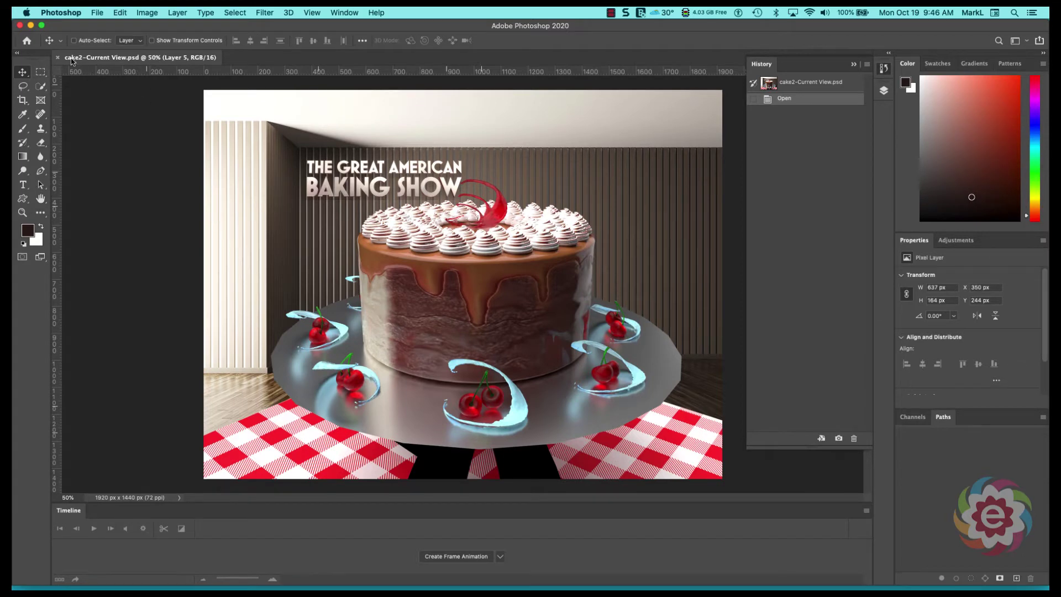
{"action": "left_click", "coordinate": [58, 59]}
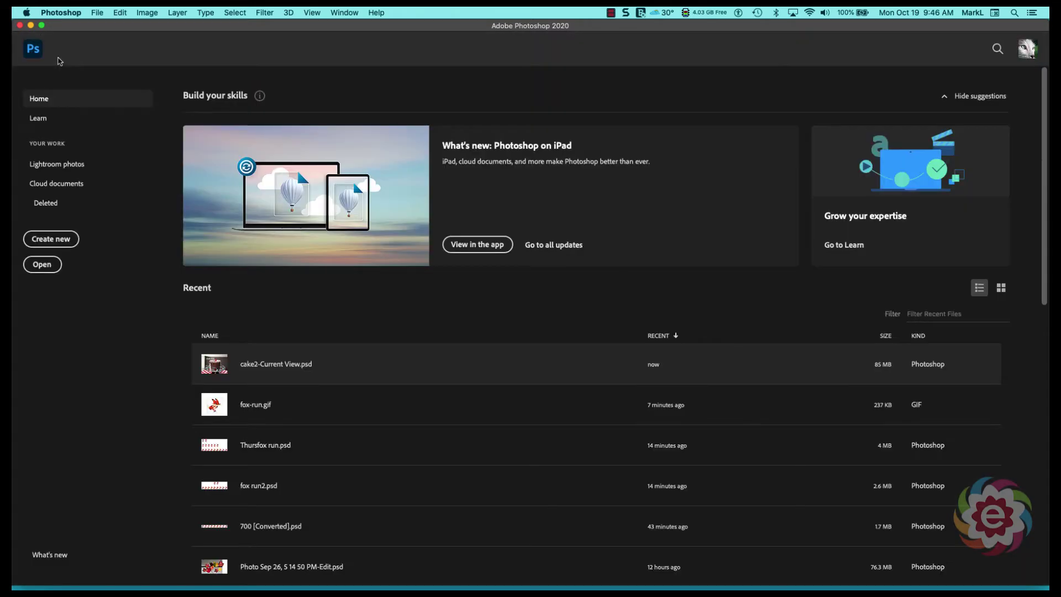
Step: Open FoxAnimation.psd from Downloads > run-blinking fox-character(1)
{"action": "left_click", "coordinate": [48, 267]}
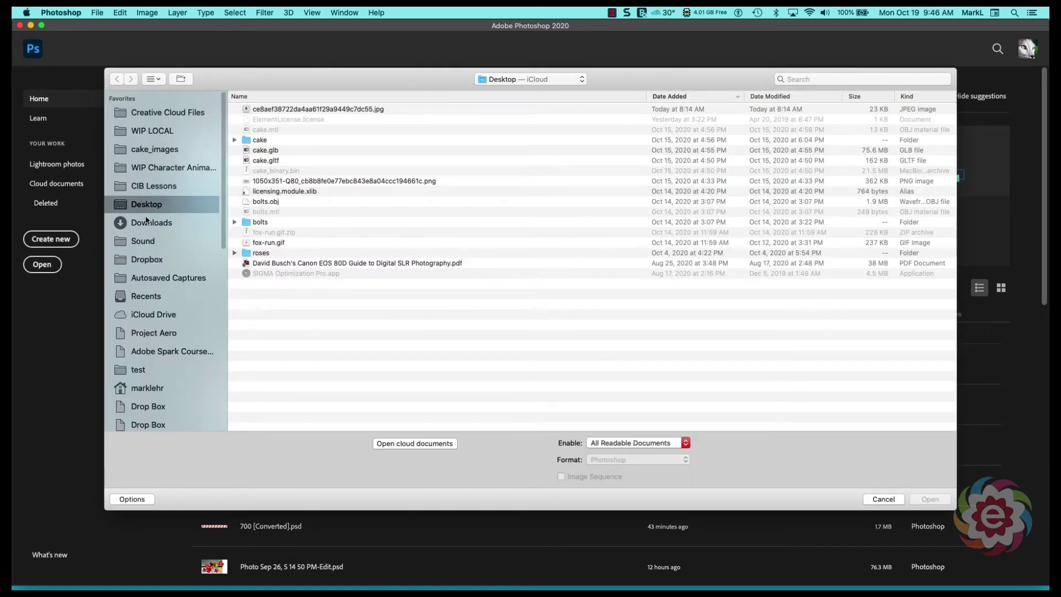
{"action": "left_click", "coordinate": [146, 223]}
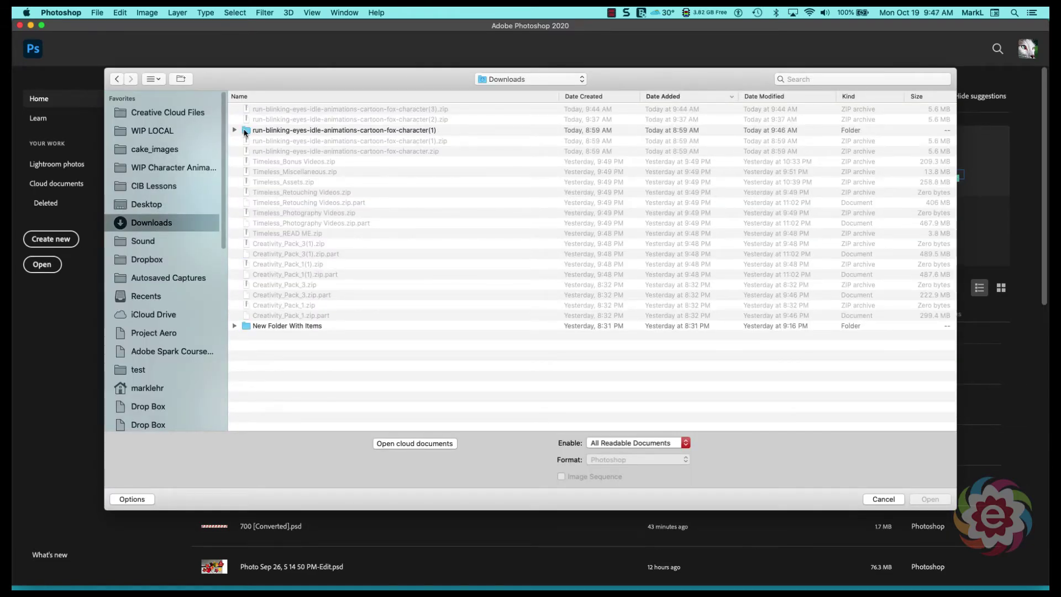
{"action": "left_click", "coordinate": [246, 132]}
{"action": "double_click", "coordinate": [246, 132]}
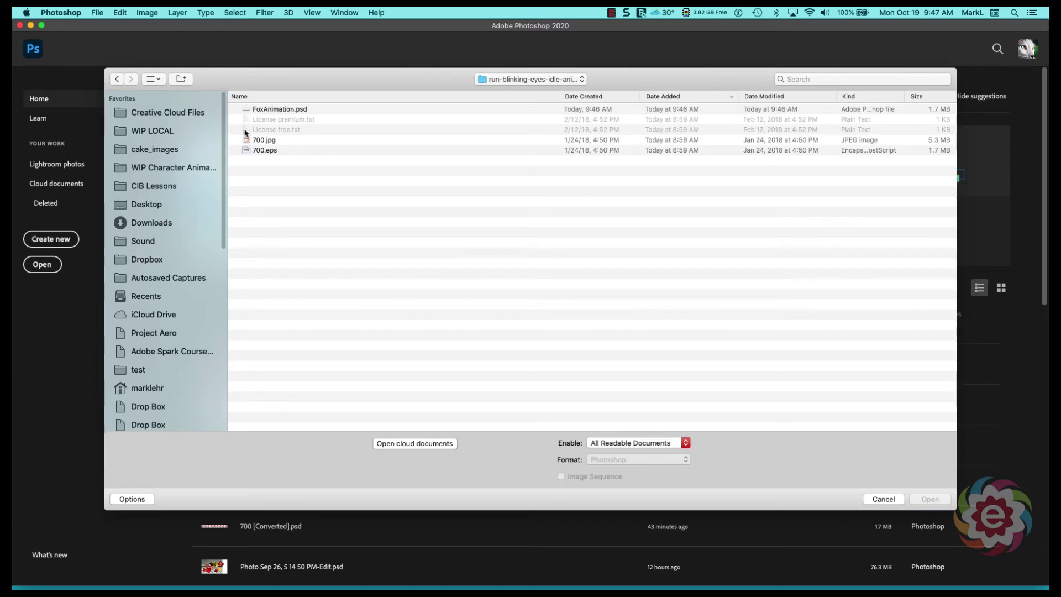
{"action": "left_click", "coordinate": [276, 113]}
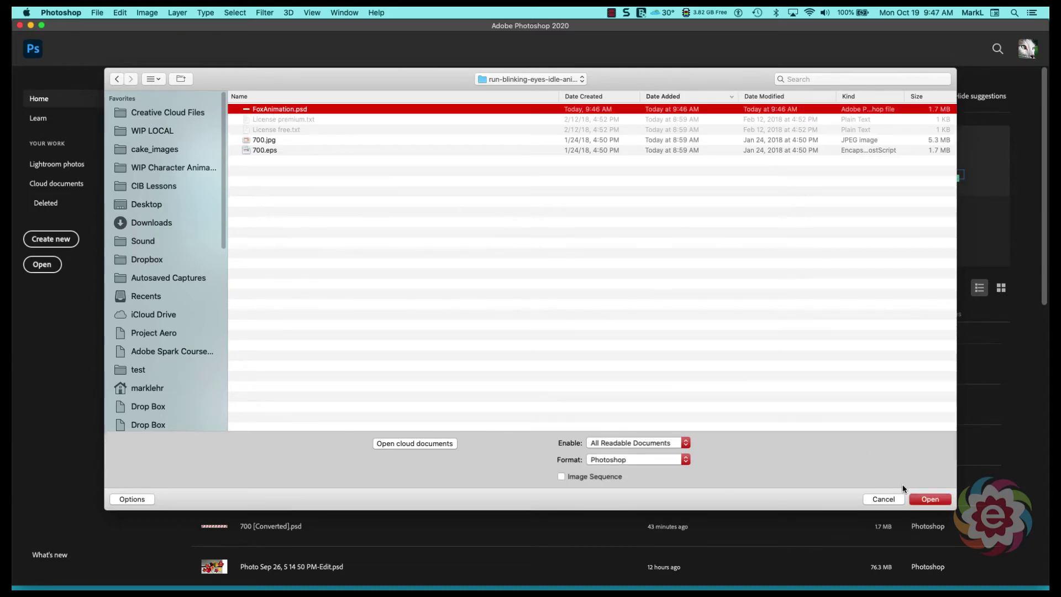
{"action": "left_click", "coordinate": [926, 500]}
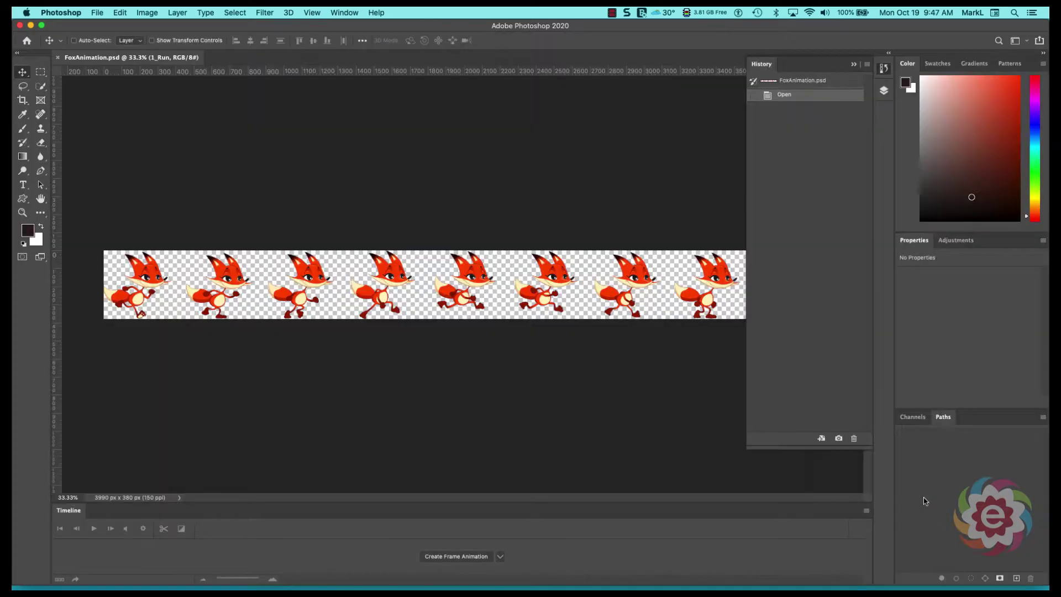
Step: Collapse the History panel, show the Layers panel beside the canvas, and zoom out
{"action": "left_click", "coordinate": [883, 71]}
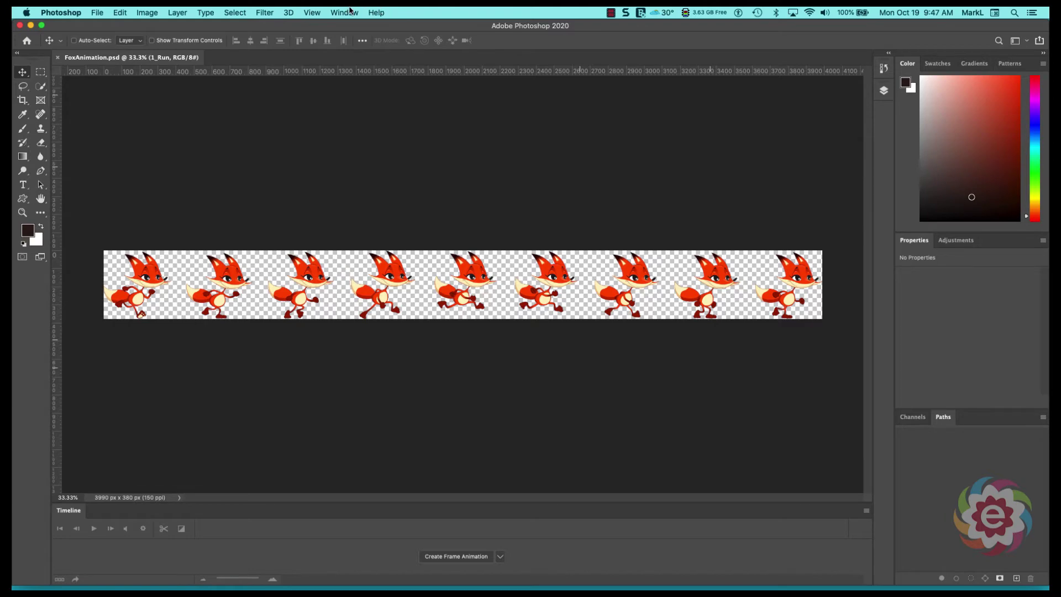
{"action": "left_click", "coordinate": [349, 11]}
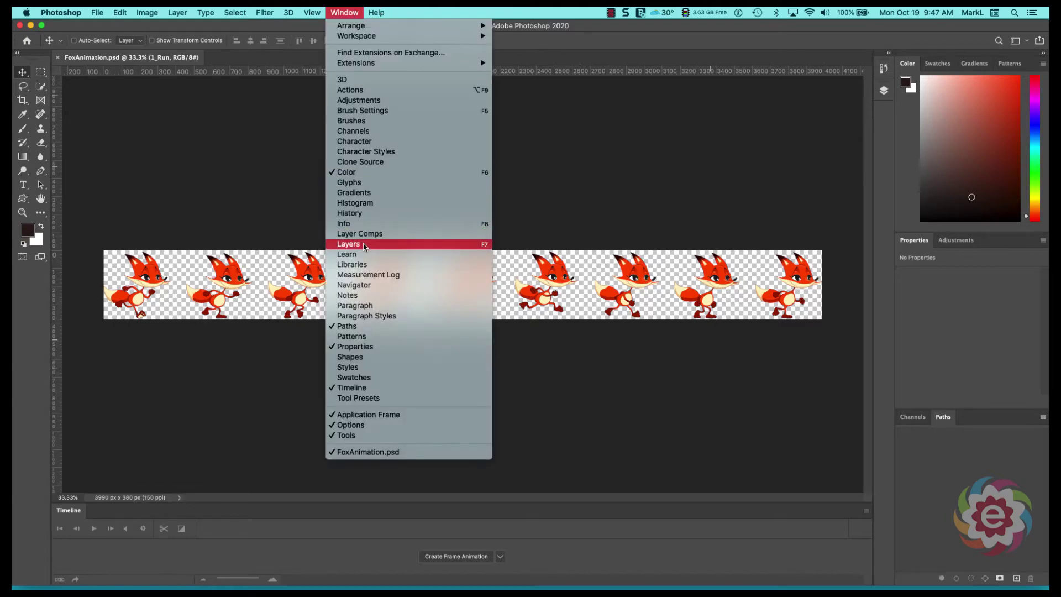
{"action": "left_click", "coordinate": [349, 244]}
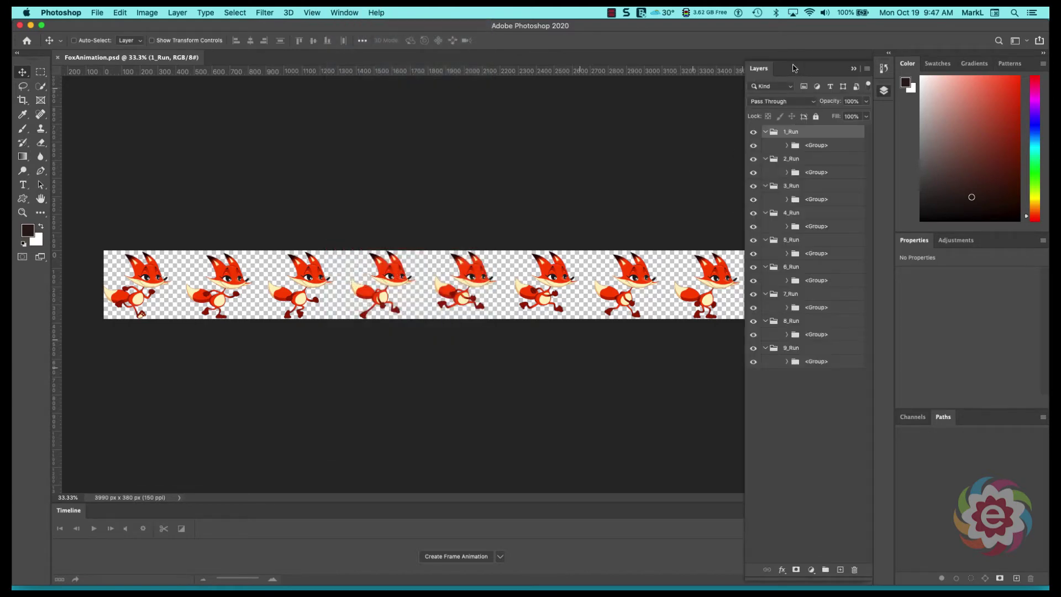
{"action": "left_click_drag", "start_coordinate": [788, 68], "coordinate": [743, 70]}
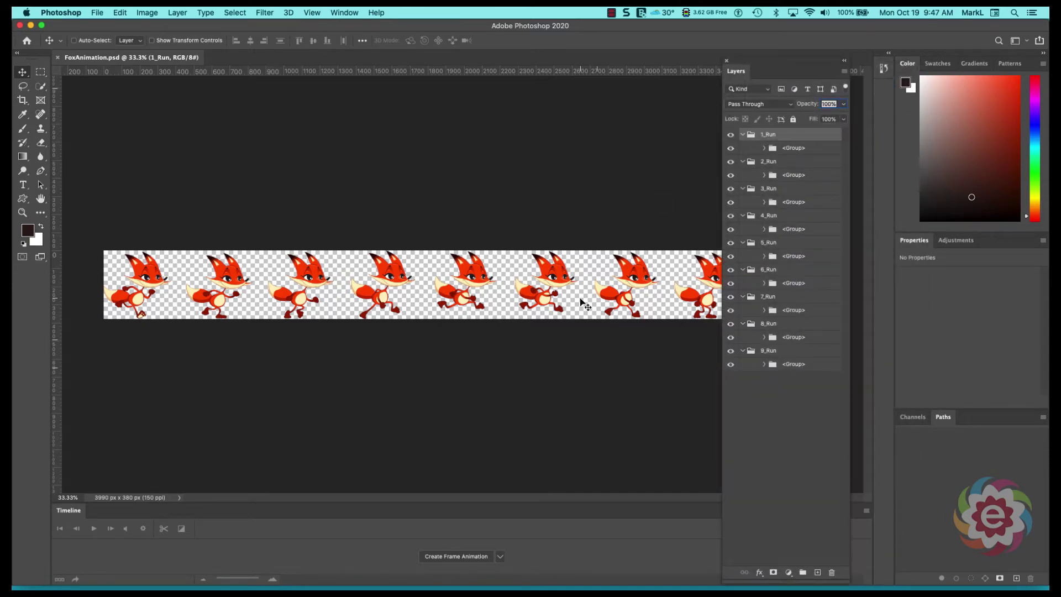
{"action": "key", "text": "super+minus"}
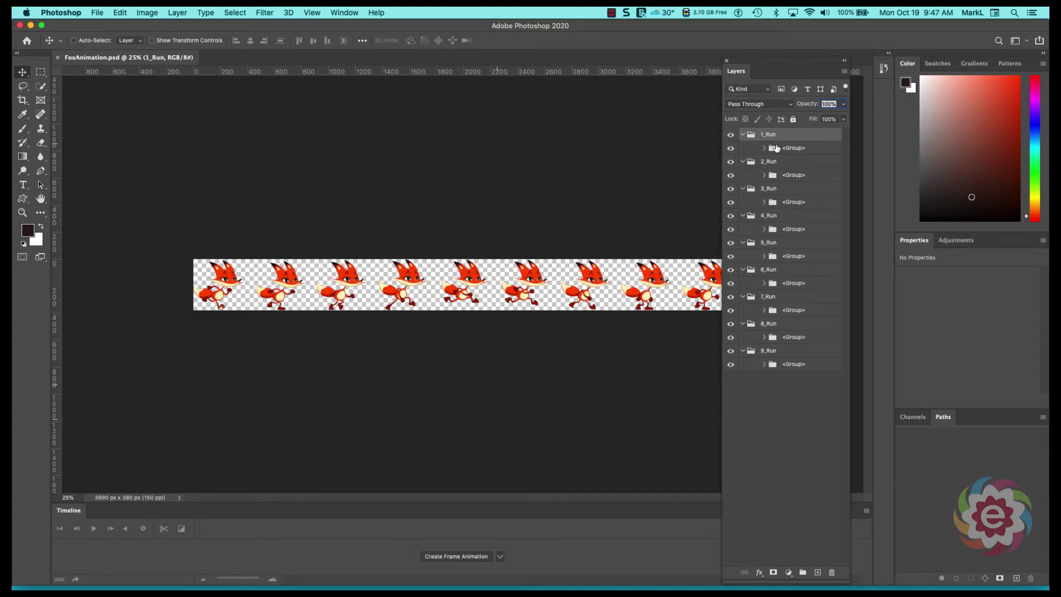
Step: Collapse the 1_Run through 9_Run layer groups and select 1_Run
{"action": "left_click", "coordinate": [743, 134]}
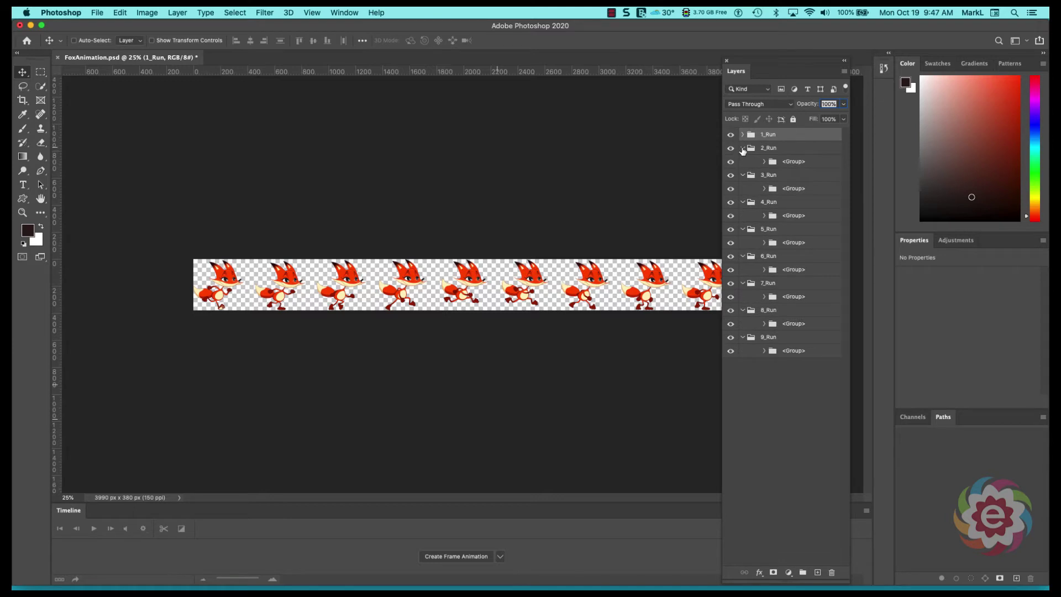
{"action": "left_click", "coordinate": [743, 148]}
{"action": "left_click", "coordinate": [743, 161]}
{"action": "left_click", "coordinate": [746, 175]}
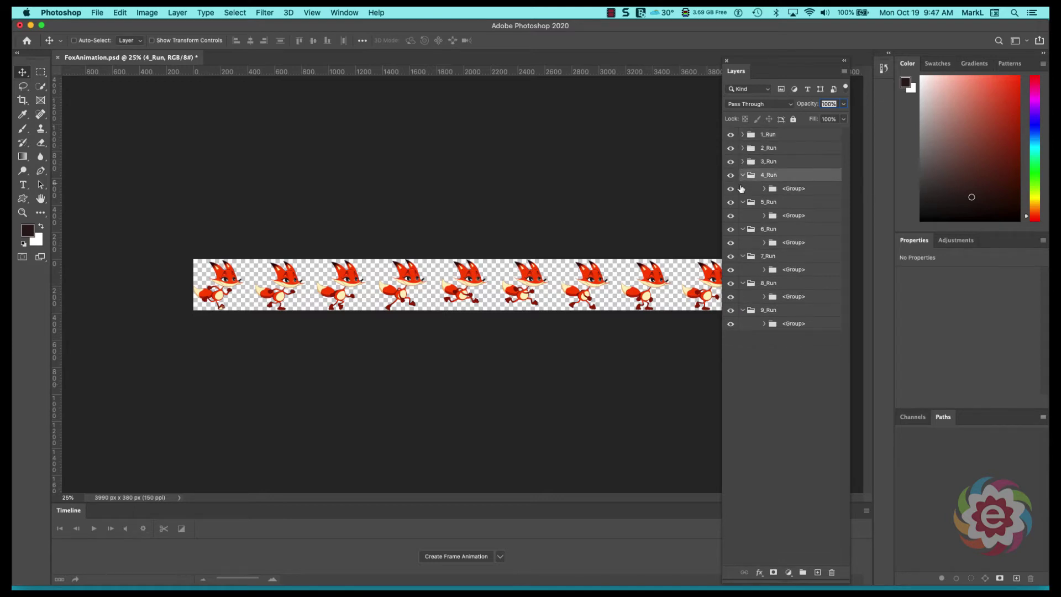
{"action": "left_click", "coordinate": [742, 175]}
{"action": "left_click", "coordinate": [742, 190]}
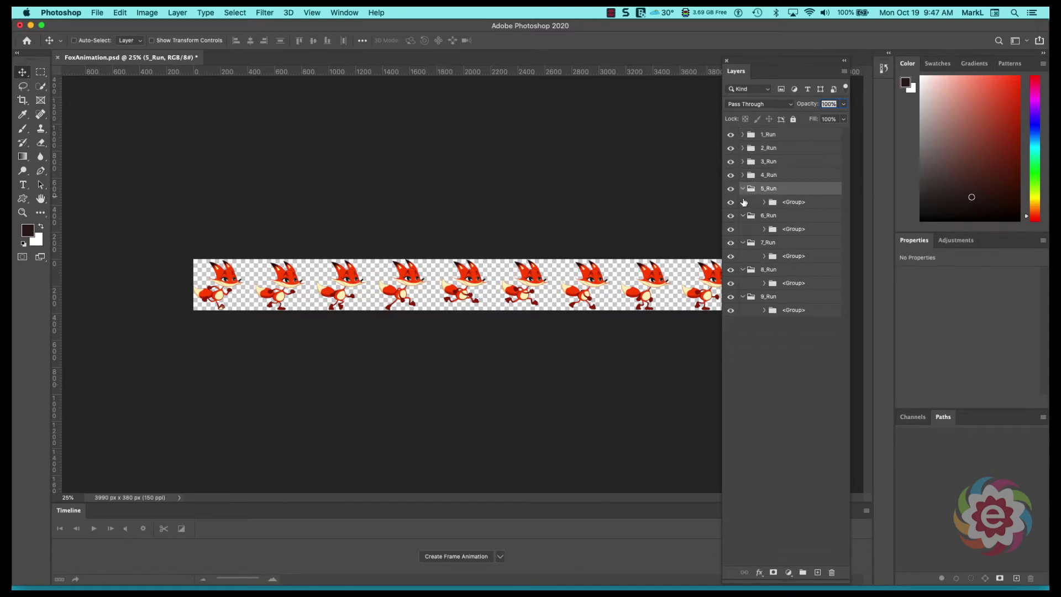
{"action": "left_click", "coordinate": [743, 216]}
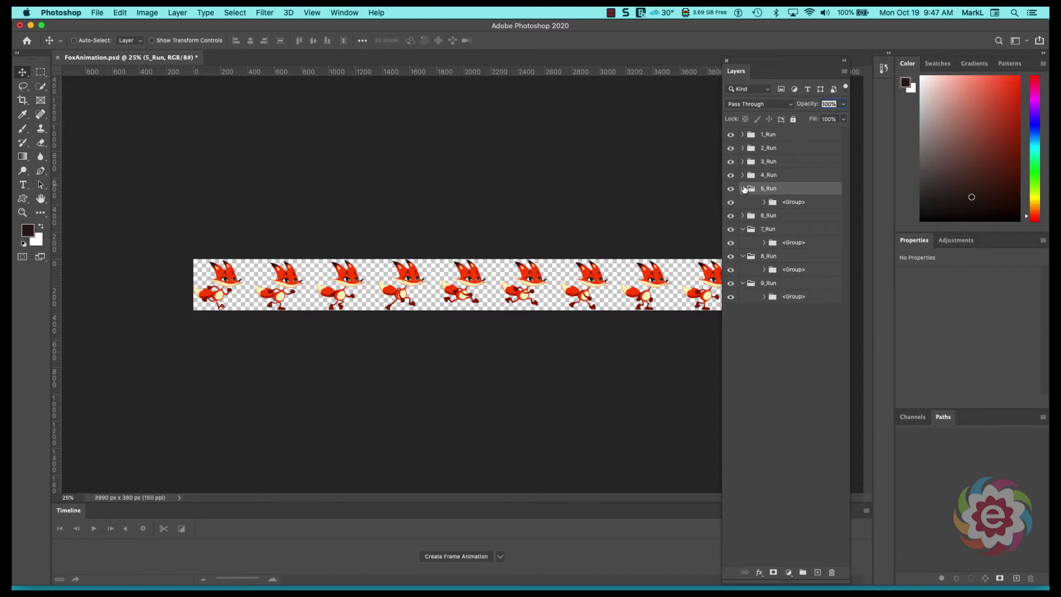
{"action": "left_click", "coordinate": [742, 189]}
{"action": "left_click", "coordinate": [743, 216]}
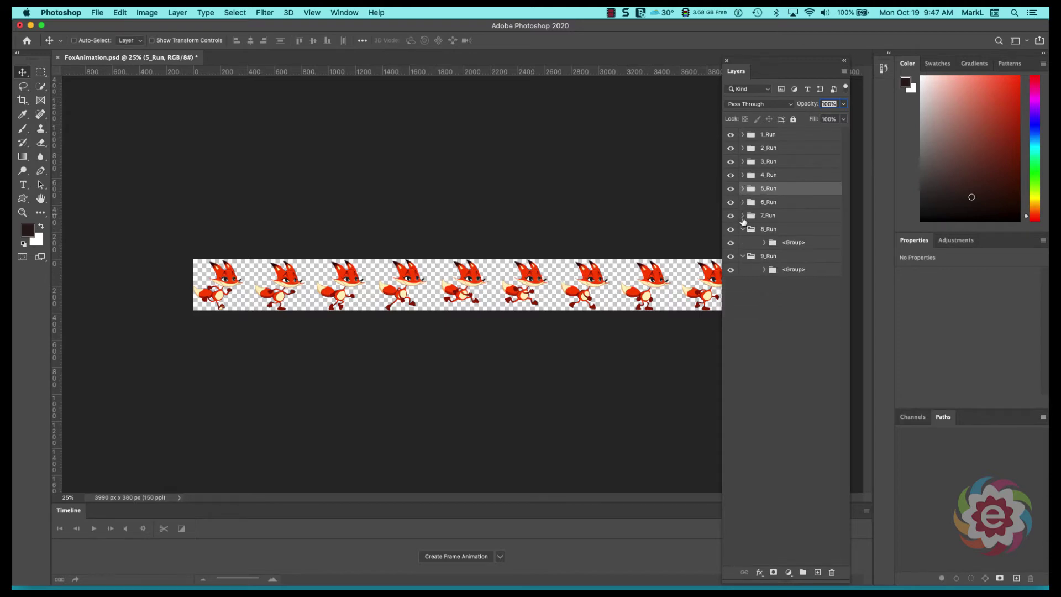
{"action": "left_click", "coordinate": [743, 230]}
{"action": "left_click", "coordinate": [743, 243]}
{"action": "left_click", "coordinate": [805, 277]}
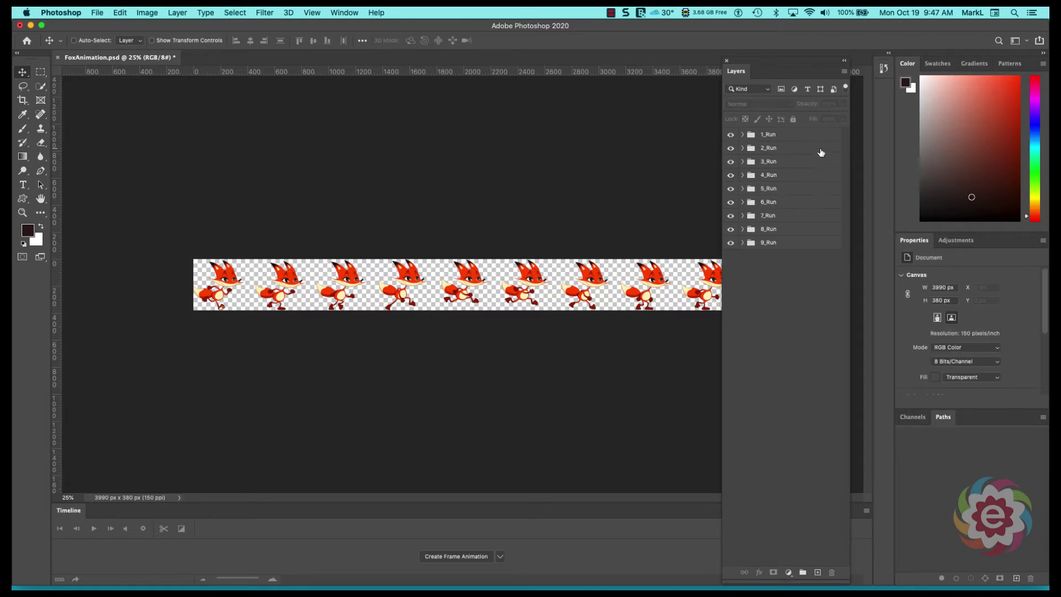
{"action": "left_click", "coordinate": [793, 135]}
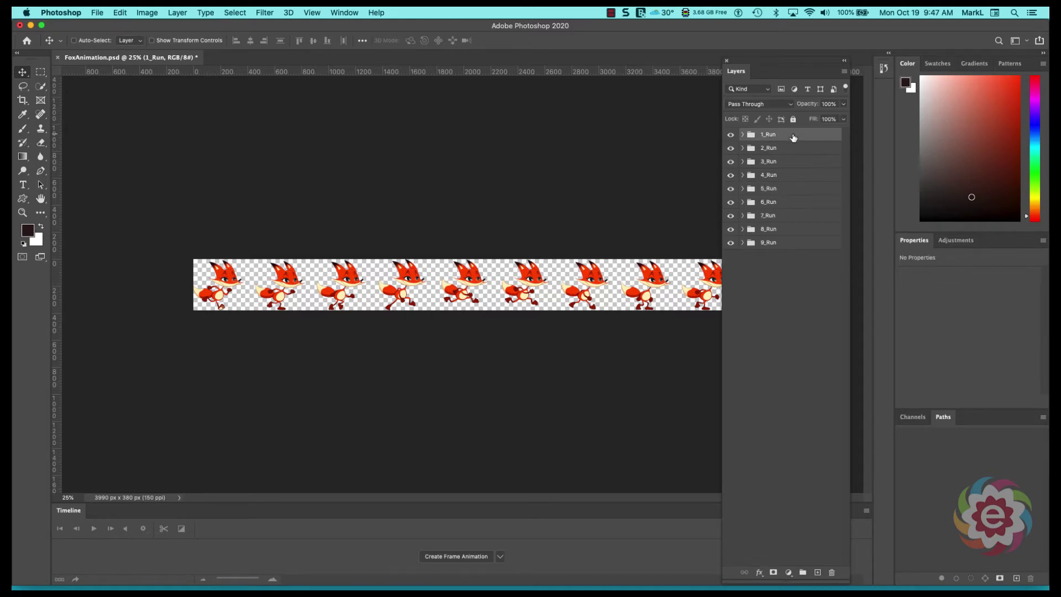
Step: Shift-select through 9_Run and align the nine groups so a single fox sits at canvas centre
{"action": "left_click", "coordinate": [791, 243], "text": "shift"}
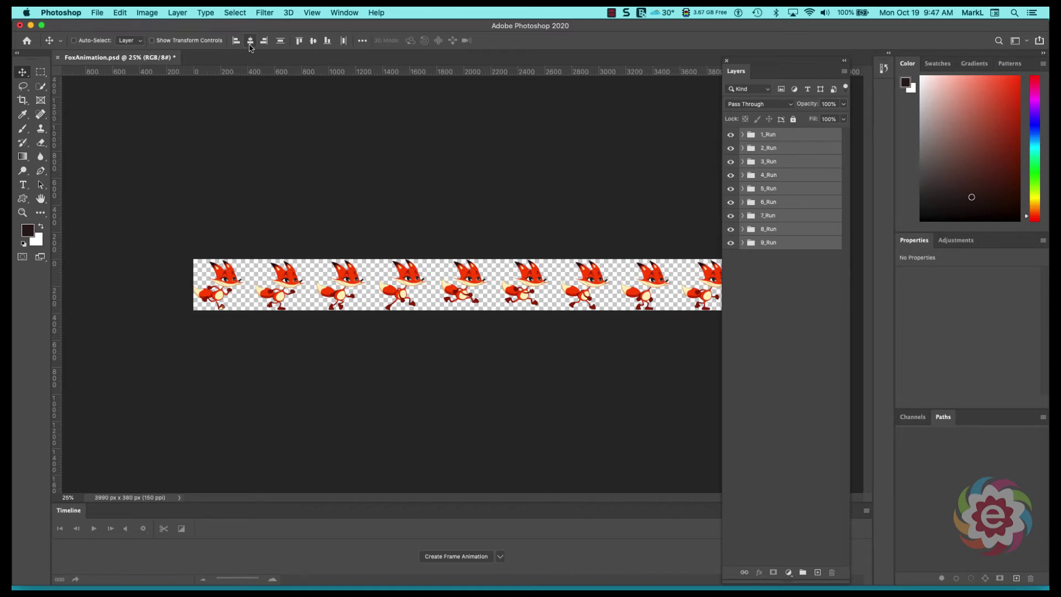
{"action": "left_click", "coordinate": [250, 41]}
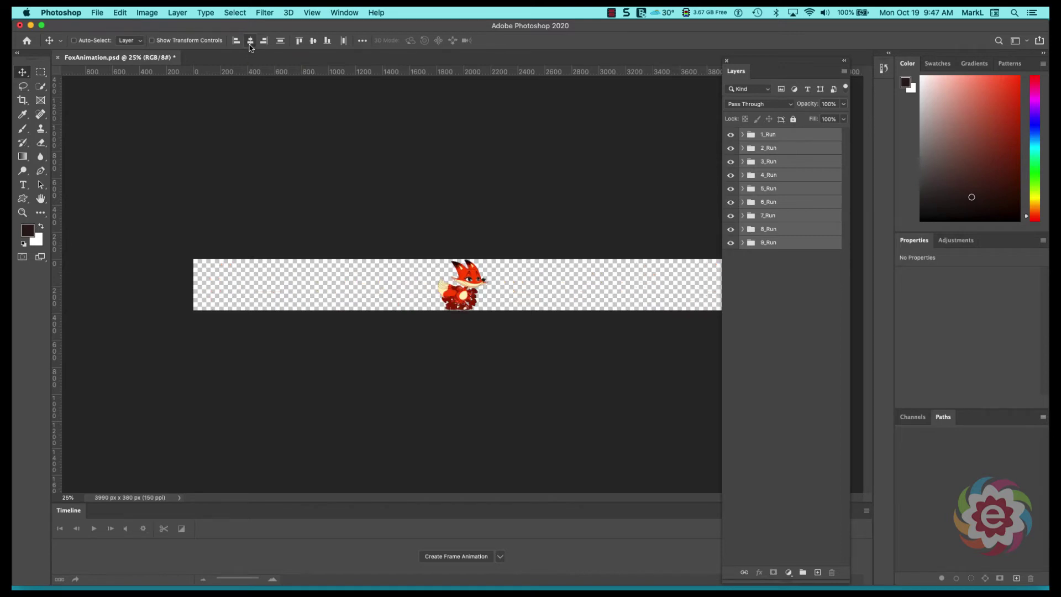
{"action": "left_click", "coordinate": [314, 41]}
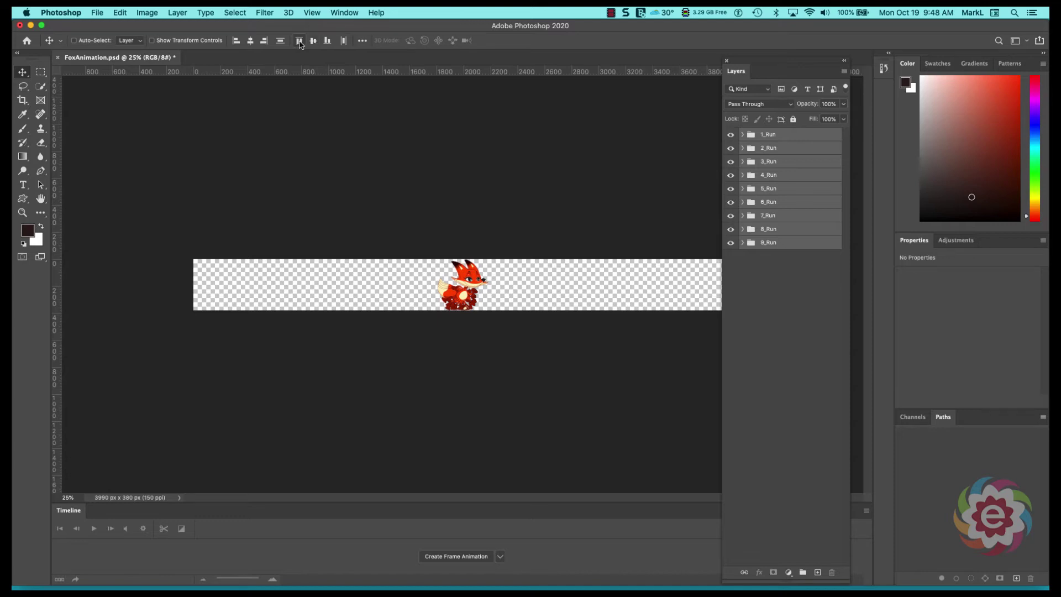
Step: Top-align the run poses, then crop the canvas to 824 × 380 px around the fox and view at 100%
{"action": "left_click", "coordinate": [299, 42]}
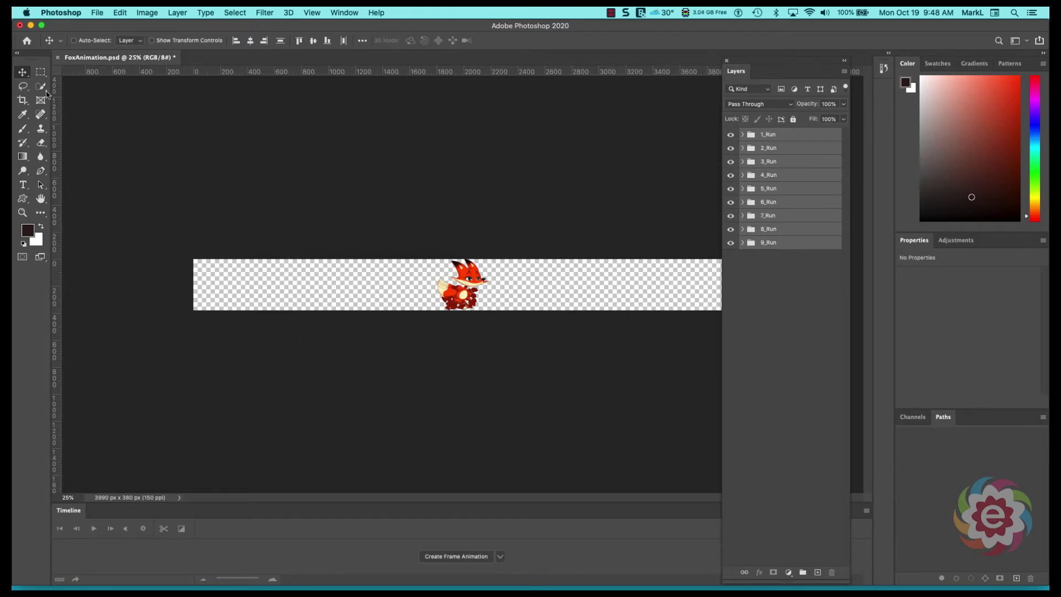
{"action": "left_click", "coordinate": [23, 100]}
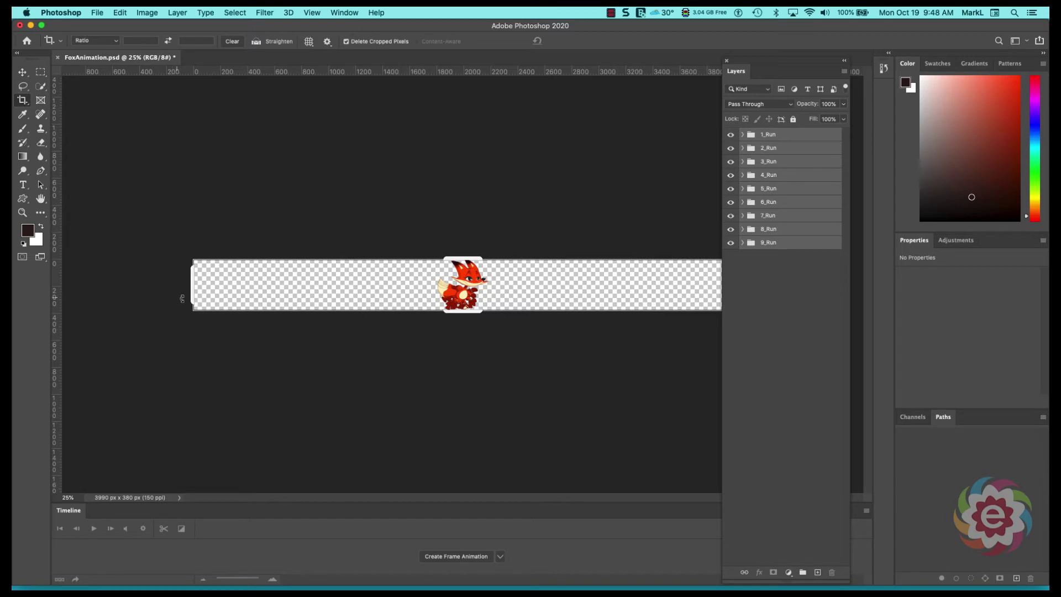
{"action": "left_click_drag", "start_coordinate": [189, 287], "coordinate": [298, 289]}
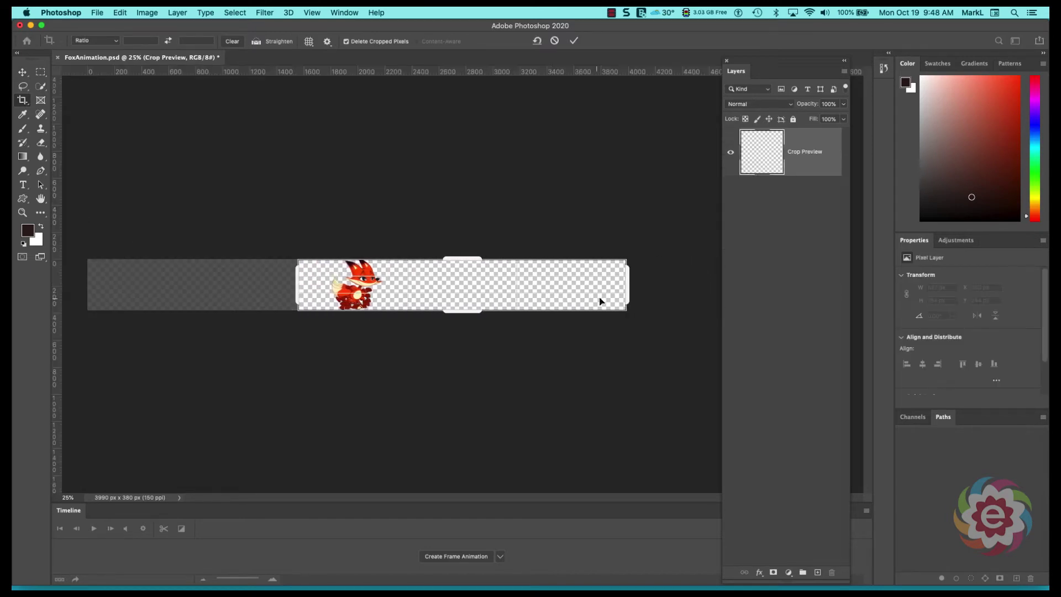
{"action": "left_click_drag", "start_coordinate": [628, 293], "coordinate": [518, 293]}
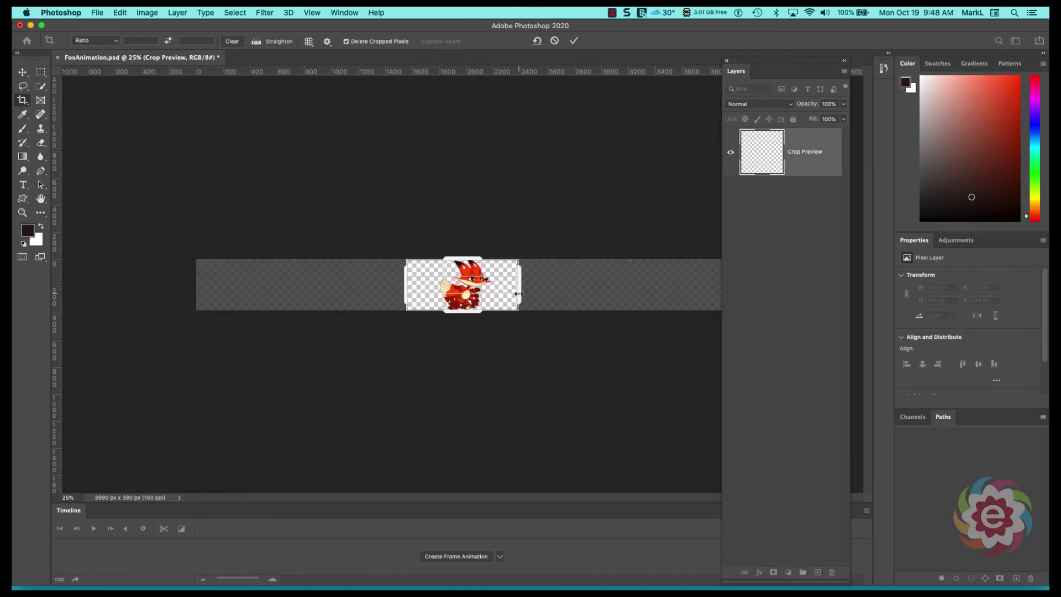
{"action": "key", "text": "Return"}
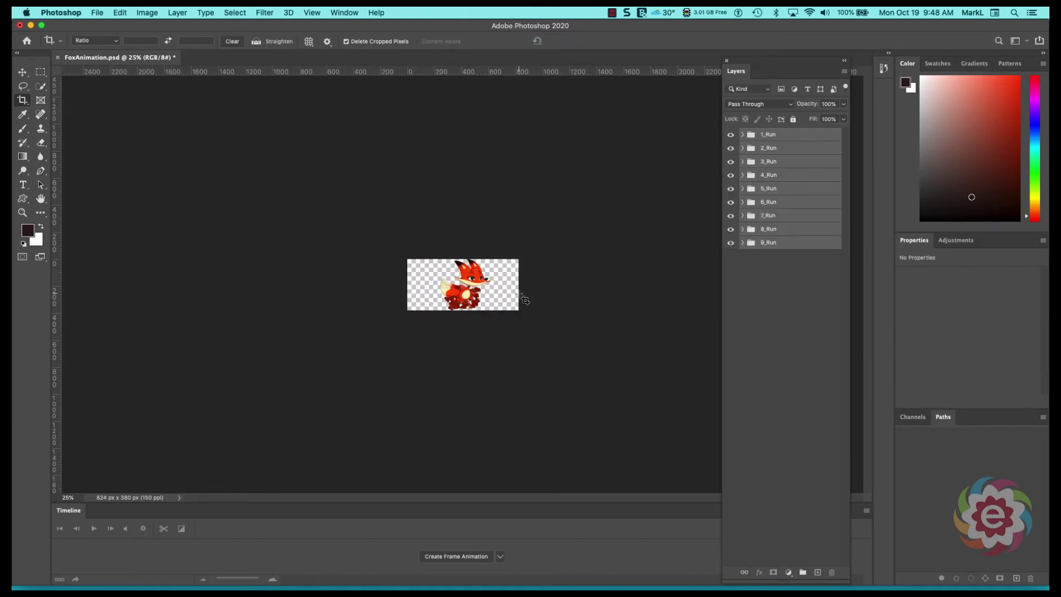
{"action": "key", "text": "super+0"}
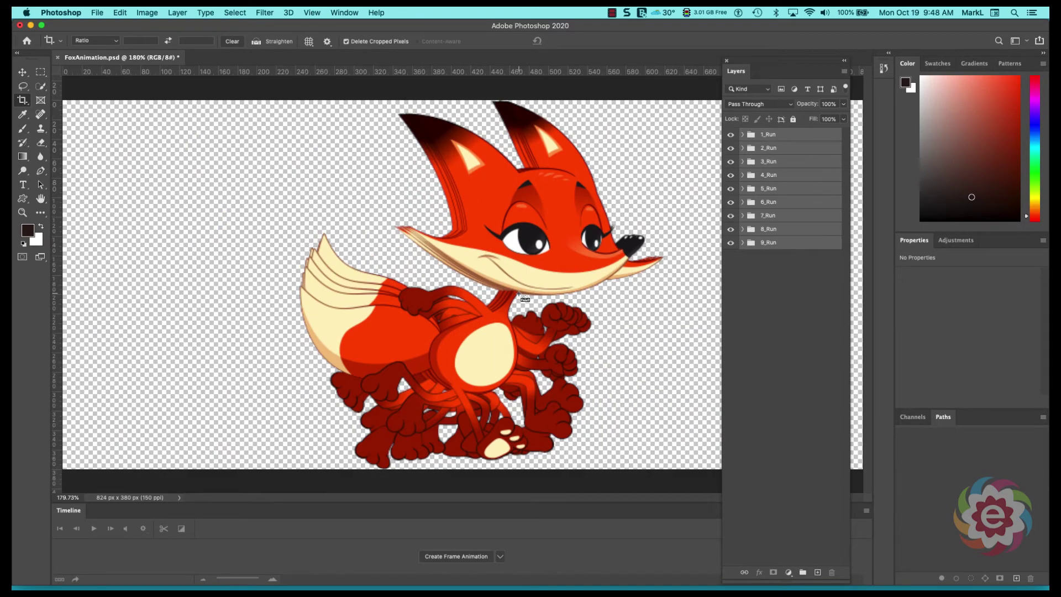
{"action": "key", "text": "super+1"}
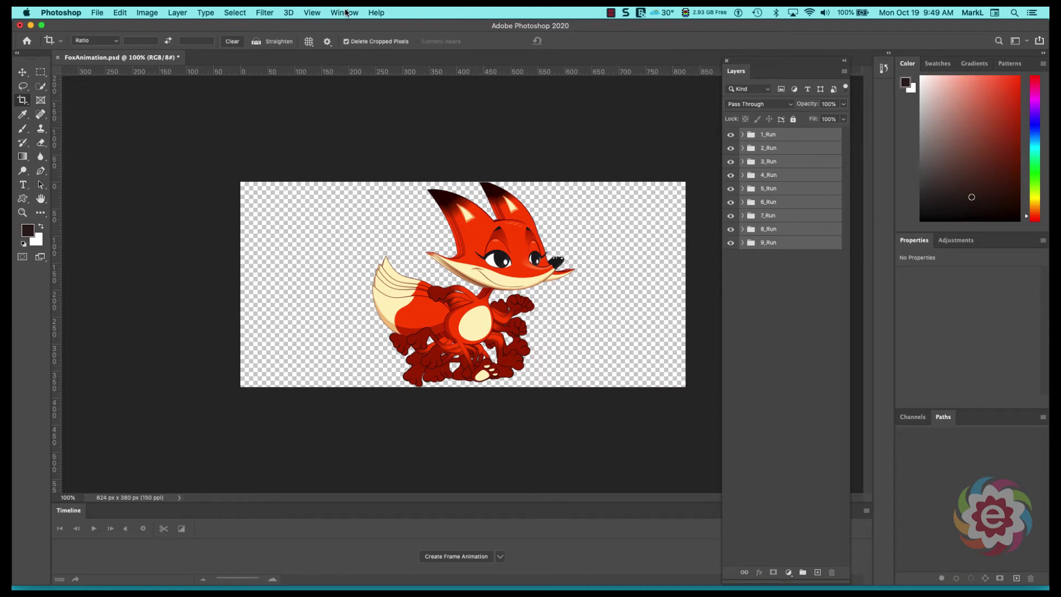
Step: Convert the Timeline into a frame animation
{"action": "left_click", "coordinate": [344, 13]}
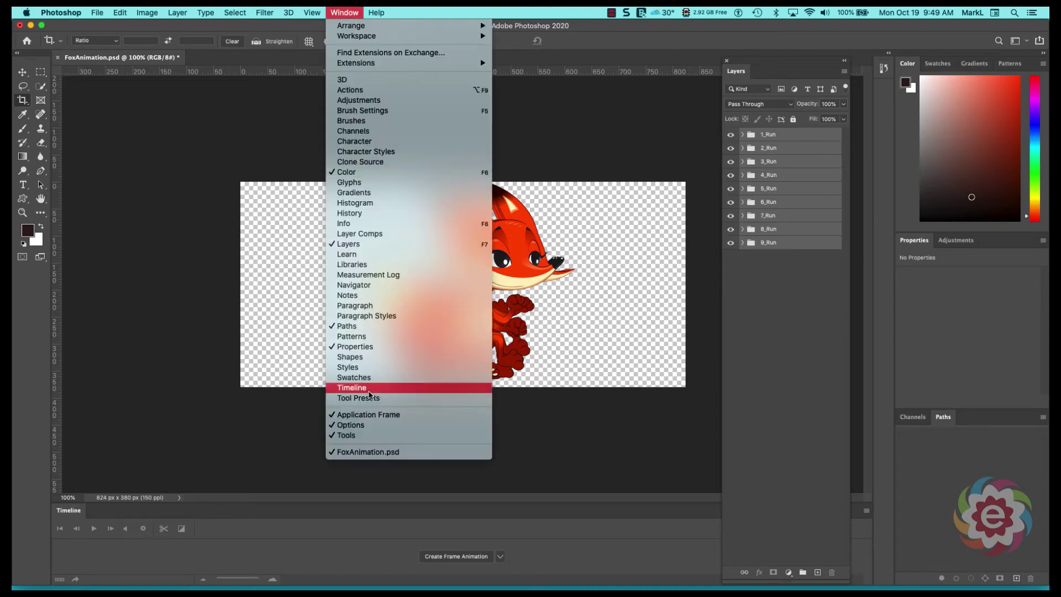
{"action": "left_click", "coordinate": [314, 556]}
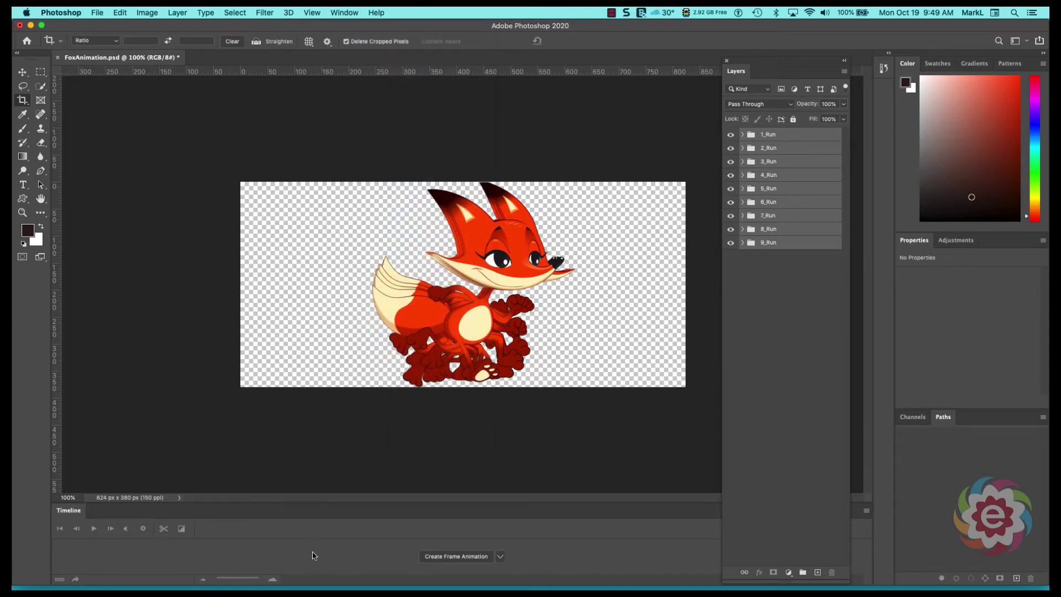
{"action": "left_click", "coordinate": [463, 561]}
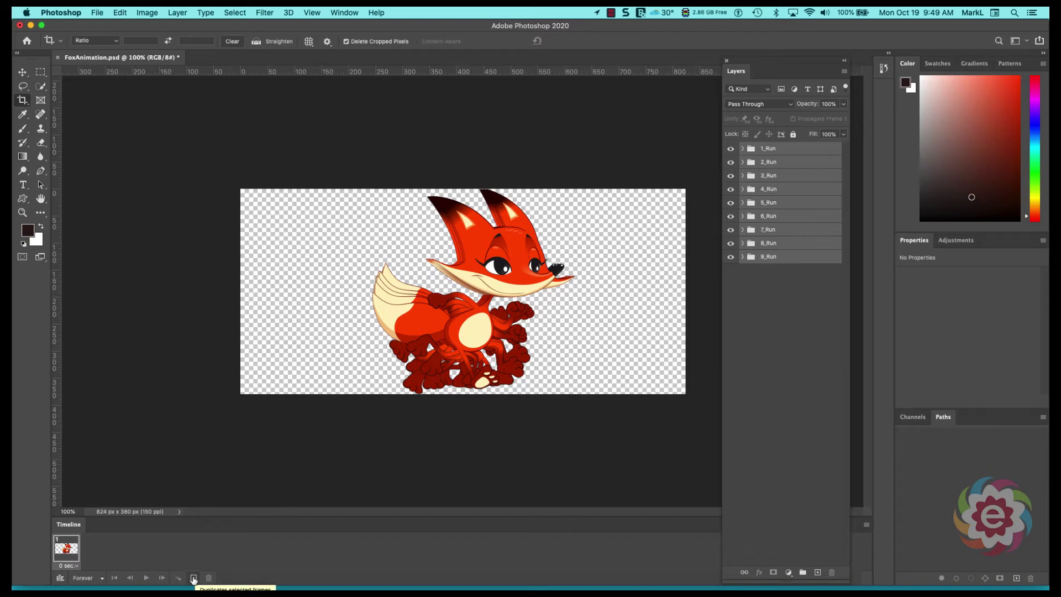
Step: Duplicate the frame eight times for nine frames, then select frame 1
{"action": "left_click", "coordinate": [193, 578]}
{"action": "left_click", "coordinate": [193, 578]}
{"action": "left_click", "coordinate": [193, 578]}
{"action": "left_click", "coordinate": [194, 578]}
{"action": "left_click", "coordinate": [193, 578]}
{"action": "left_click", "coordinate": [193, 578]}
{"action": "left_click", "coordinate": [194, 578]}
{"action": "left_click", "coordinate": [193, 578]}
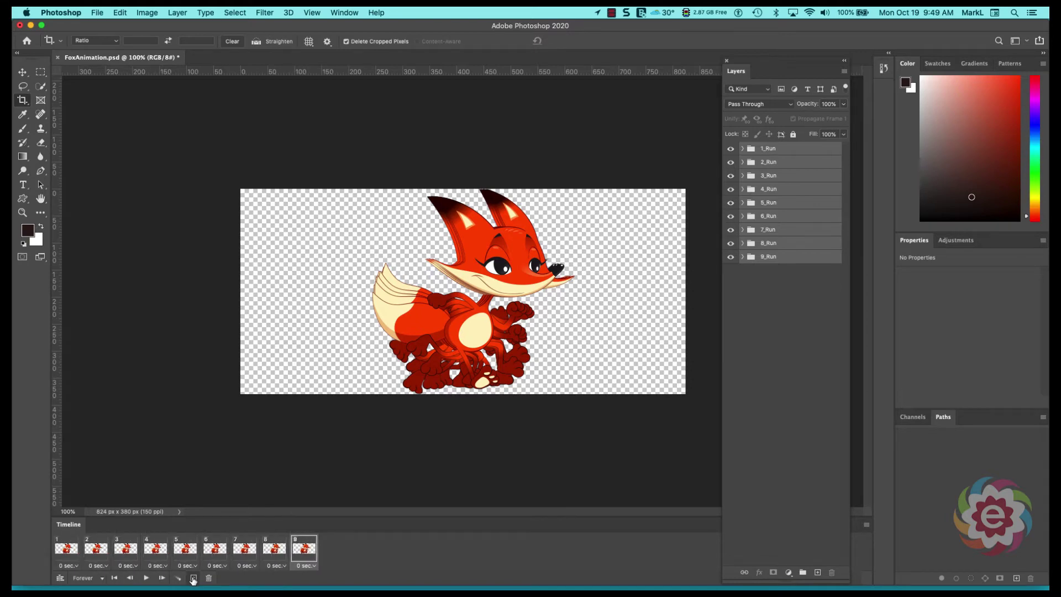
{"action": "left_click", "coordinate": [64, 550]}
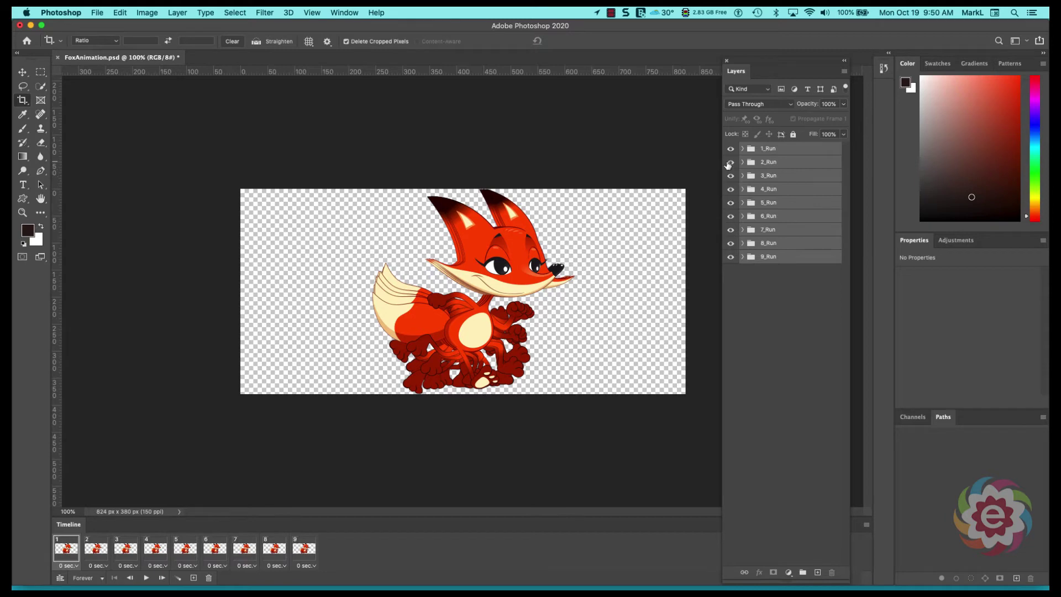
Step: Hide 2_Run through 9_Run for frame 1, and make frame 2 show only 2_Run
{"action": "left_click_drag", "start_coordinate": [729, 167], "coordinate": [731, 265]}
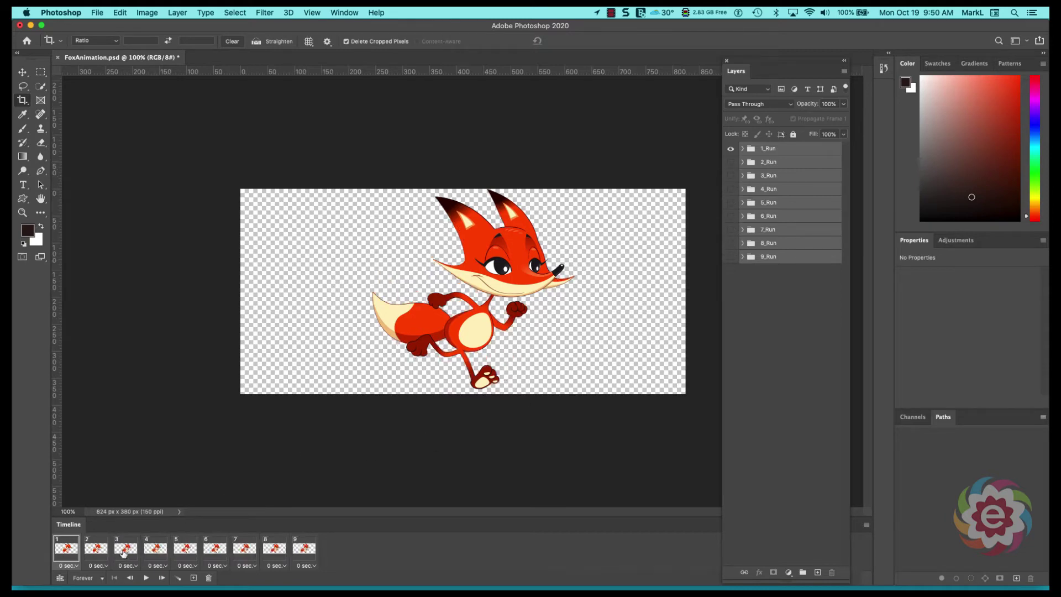
{"action": "left_click", "coordinate": [97, 550]}
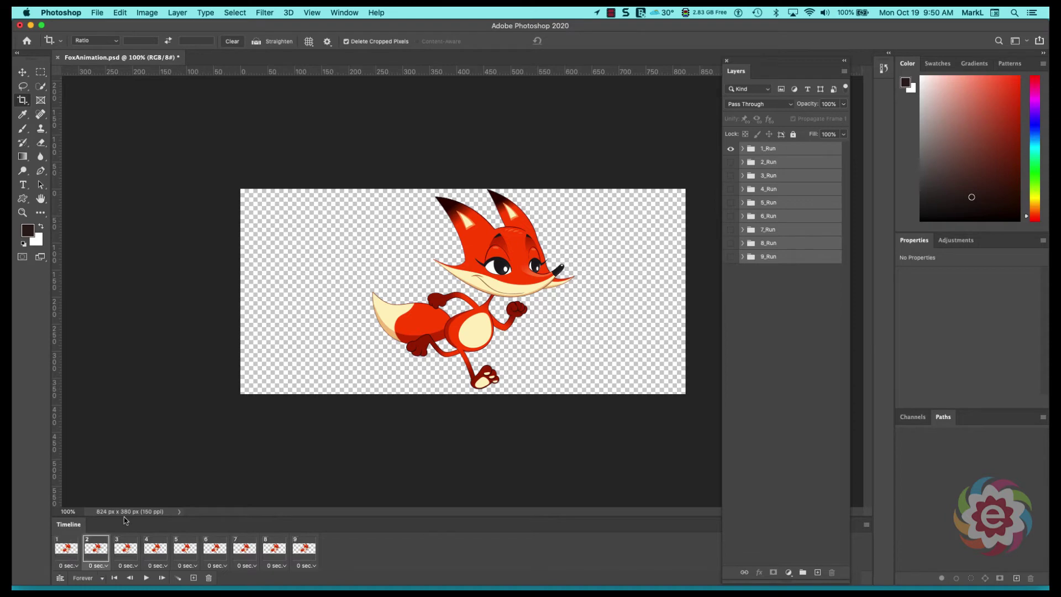
{"action": "left_click", "coordinate": [730, 149]}
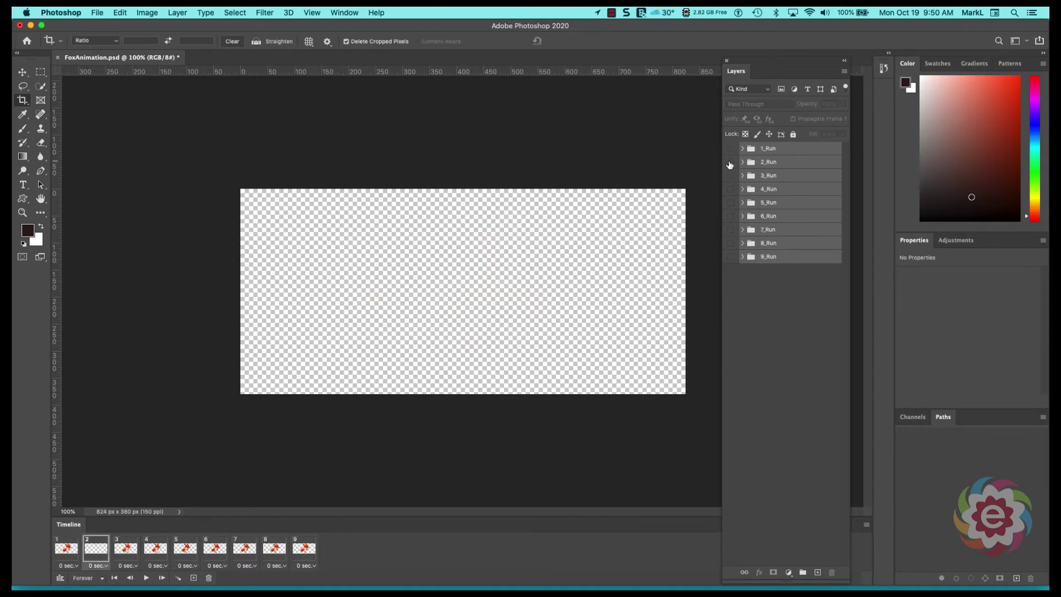
{"action": "left_click", "coordinate": [730, 163]}
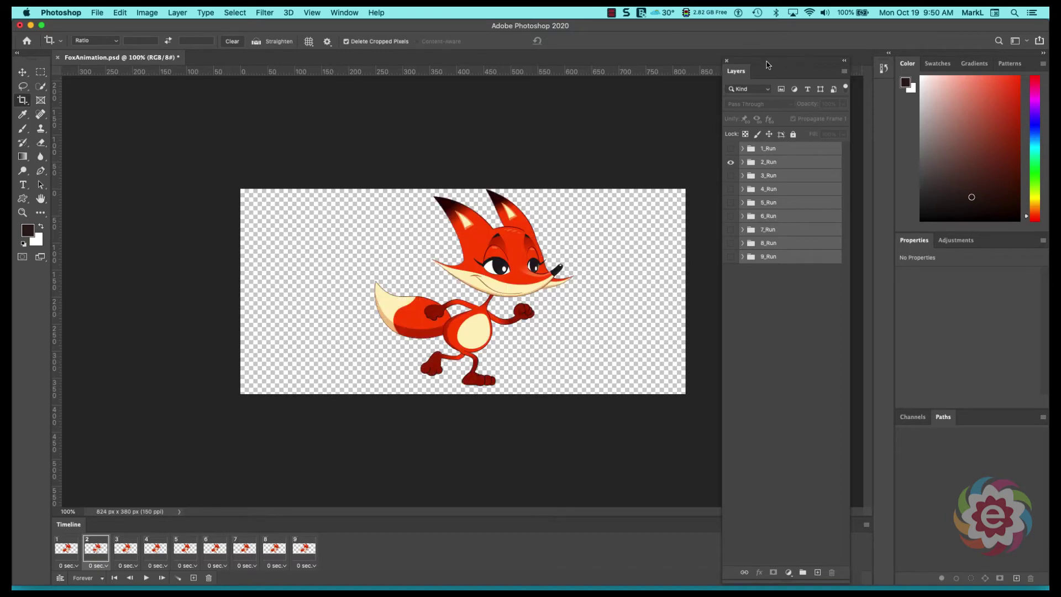
{"action": "left_click_drag", "start_coordinate": [765, 66], "coordinate": [385, 393]}
Step: Make frames 3, 4 and 5 show only 3_Run, 4_Run and 5_Run respectively
{"action": "left_click", "coordinate": [126, 549]}
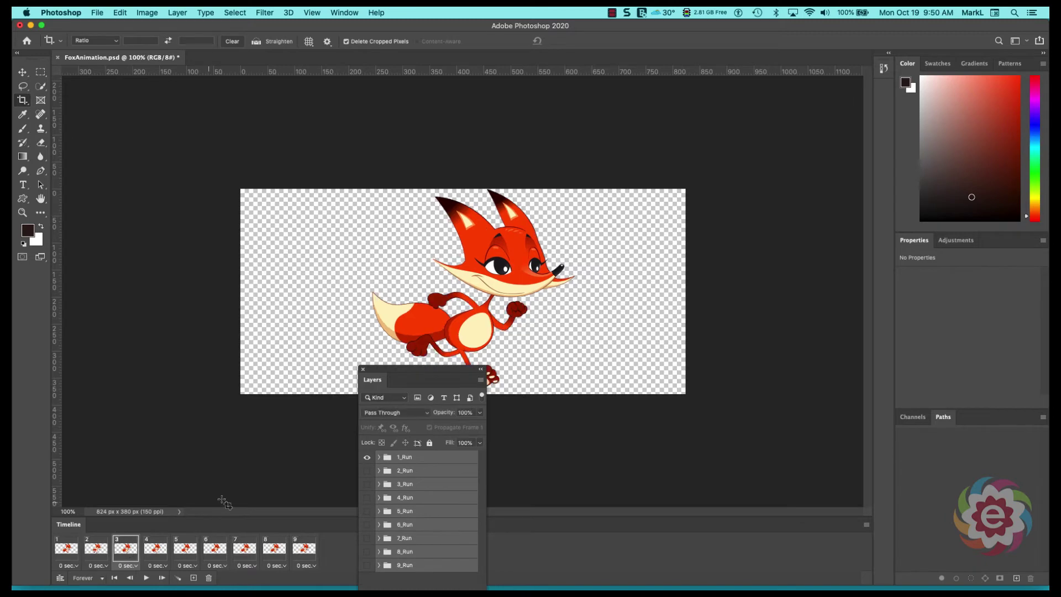
{"action": "left_click", "coordinate": [367, 458]}
{"action": "left_click", "coordinate": [157, 548]}
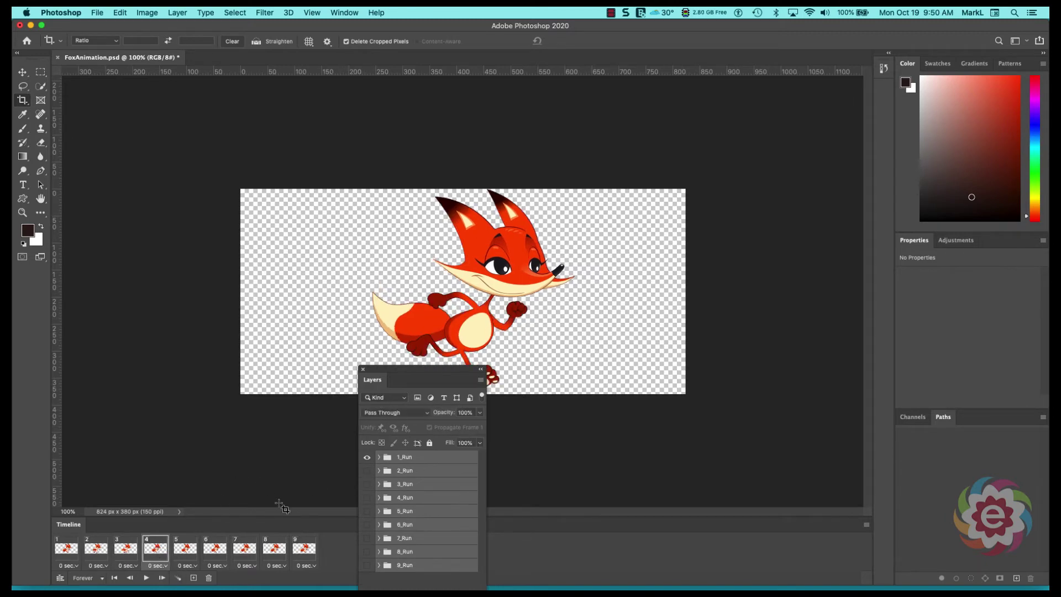
{"action": "left_click", "coordinate": [367, 498]}
{"action": "left_click", "coordinate": [367, 458]}
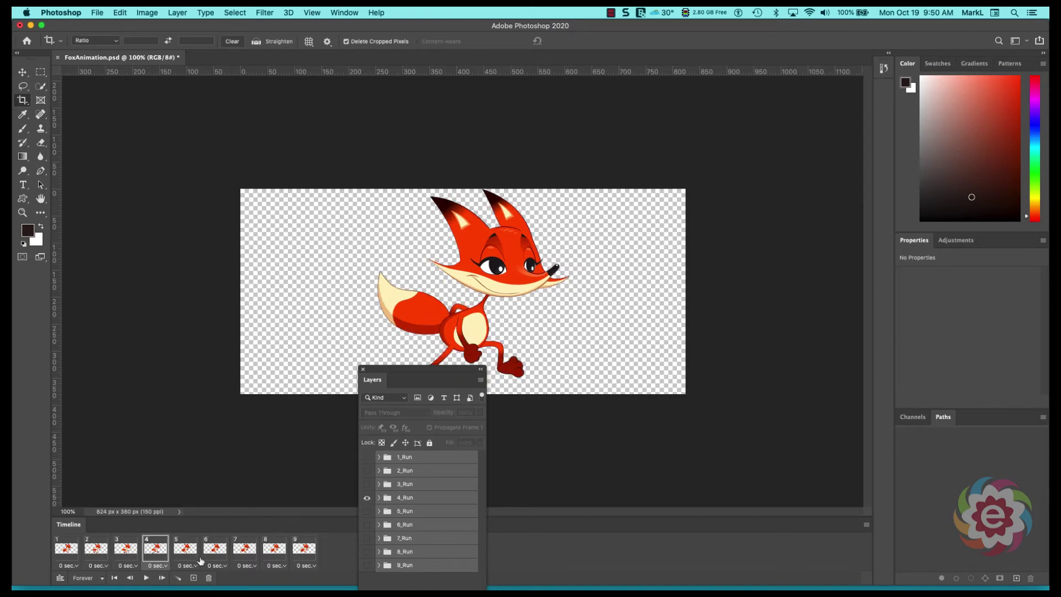
{"action": "left_click", "coordinate": [188, 552]}
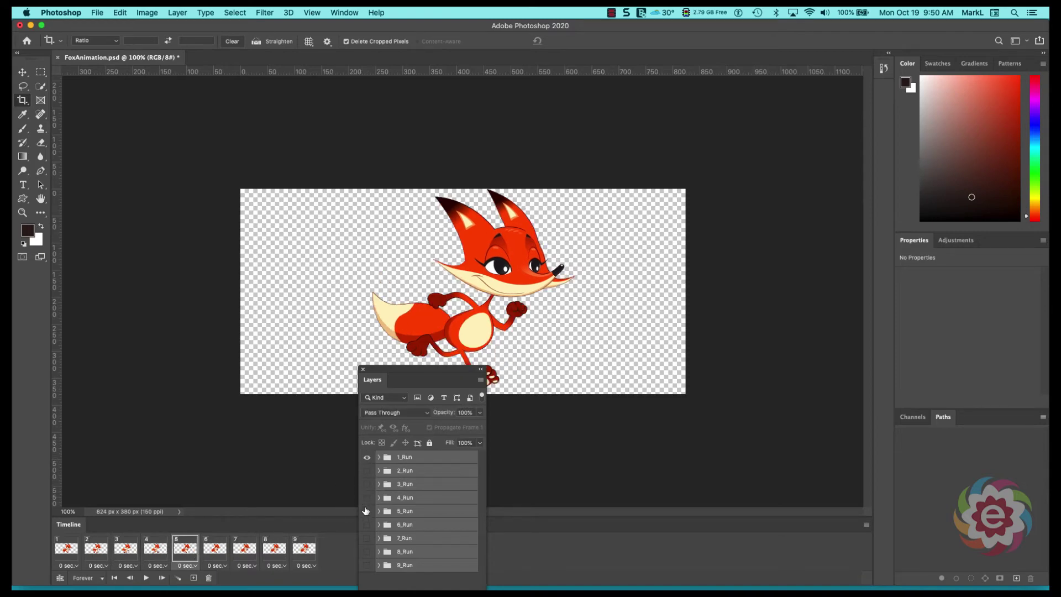
{"action": "left_click", "coordinate": [366, 511]}
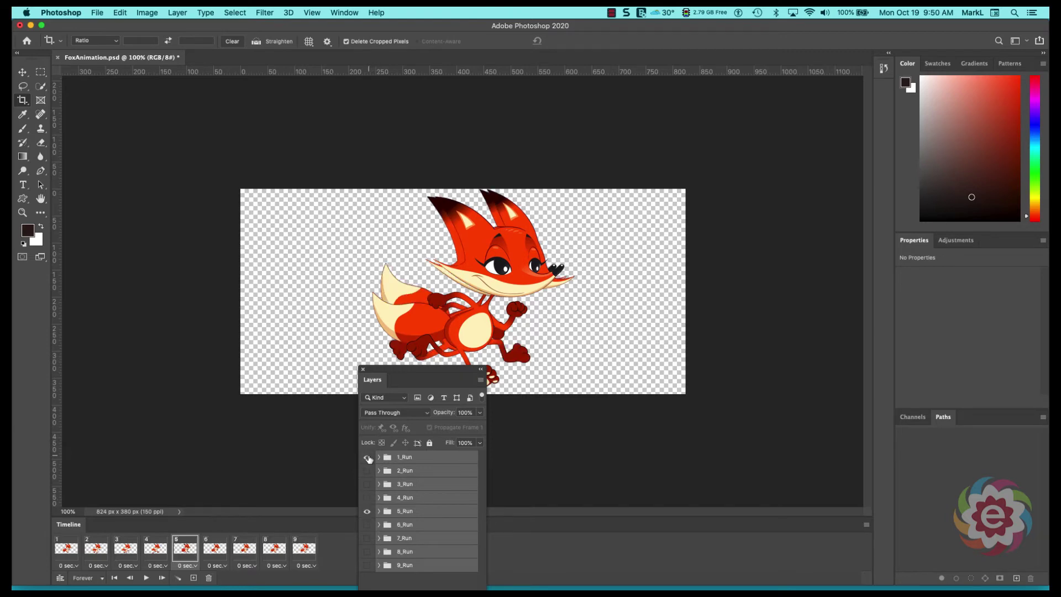
{"action": "left_click", "coordinate": [366, 458]}
Step: Make frames 6 and 7 show only 6_Run and 7_Run respectively
{"action": "left_click", "coordinate": [214, 548]}
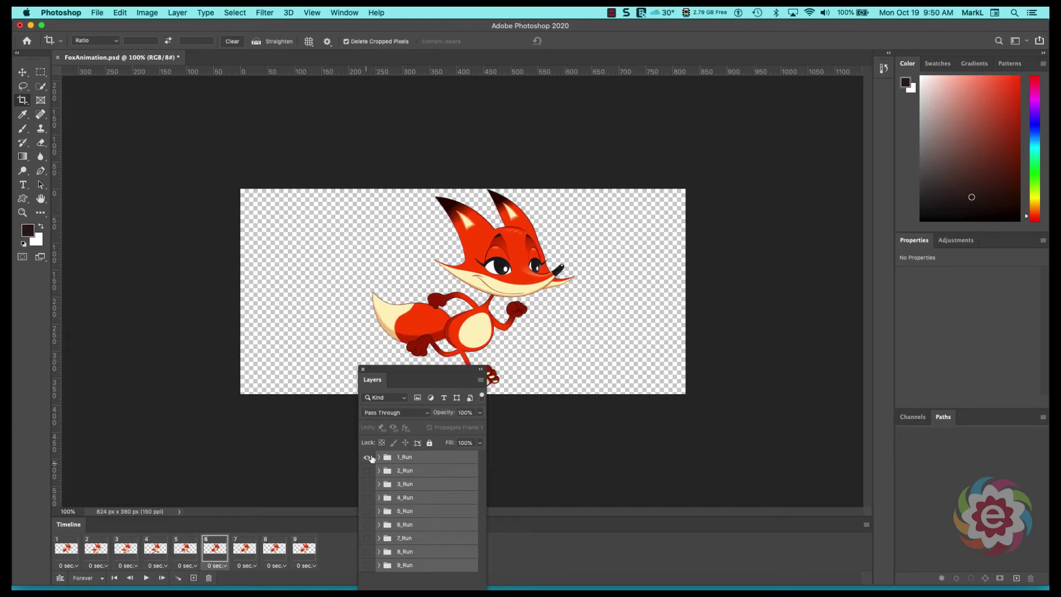
{"action": "left_click", "coordinate": [367, 511]}
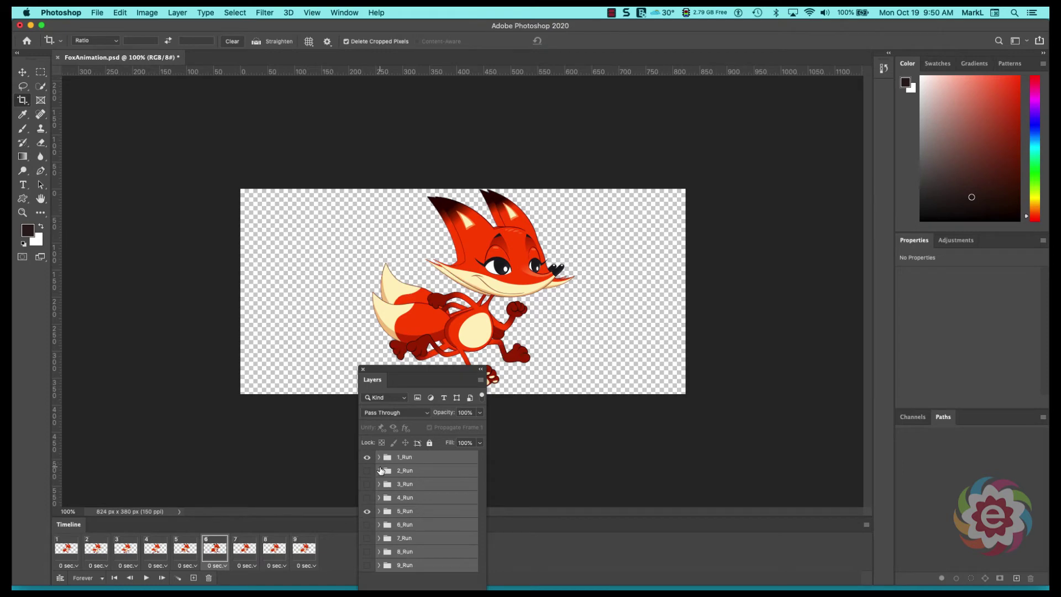
{"action": "left_click", "coordinate": [367, 526]}
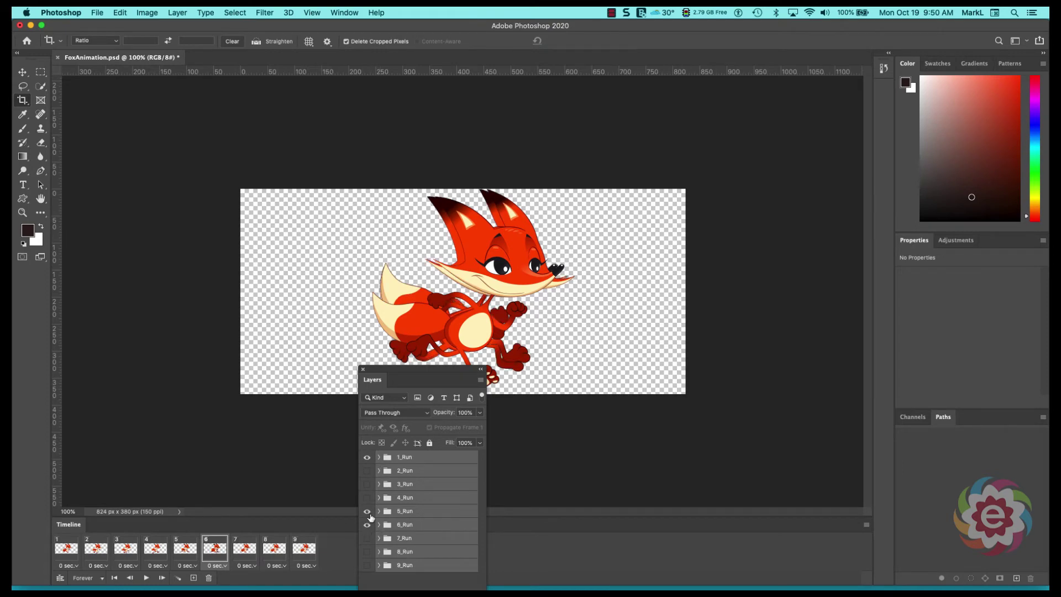
{"action": "left_click", "coordinate": [367, 511]}
{"action": "left_click", "coordinate": [367, 457]}
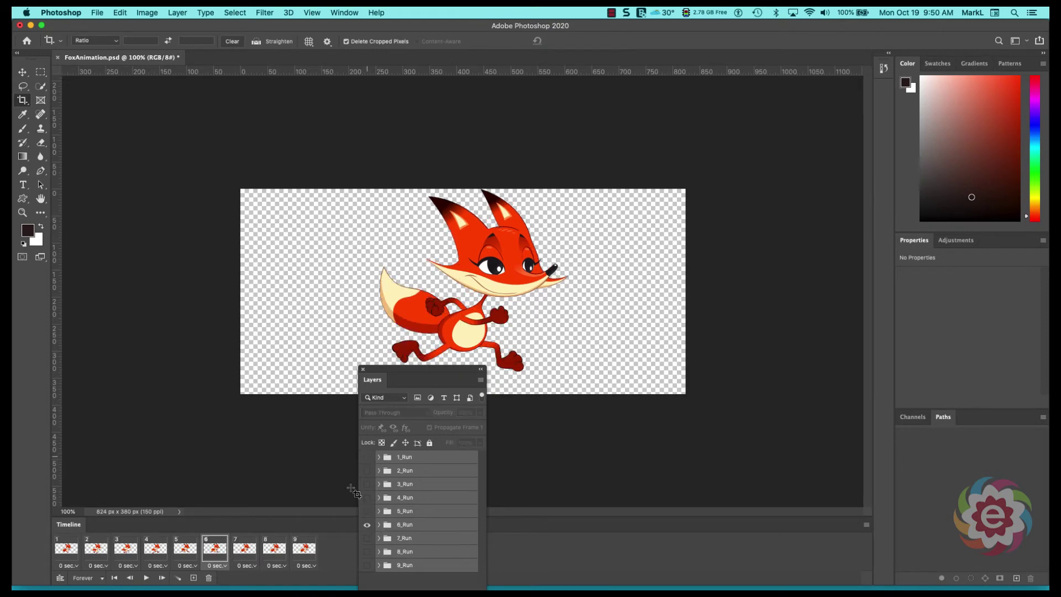
{"action": "left_click", "coordinate": [241, 549]}
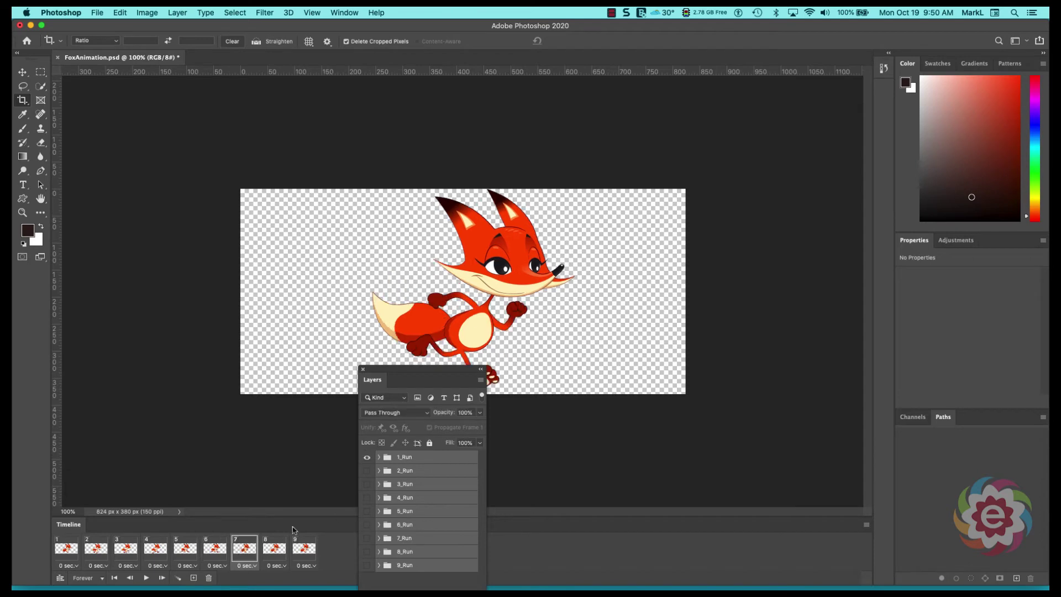
{"action": "left_click", "coordinate": [367, 538]}
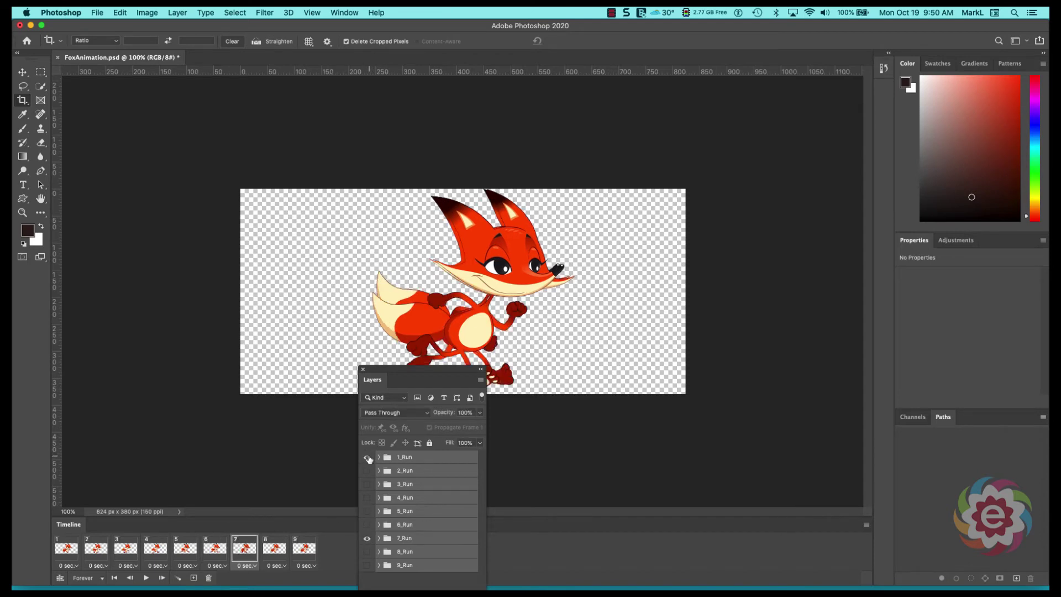
{"action": "left_click", "coordinate": [367, 458]}
Step: Make frames 8 and 9 show only 8_Run and 9_Run, then move the layers list aside
{"action": "left_click", "coordinate": [270, 548]}
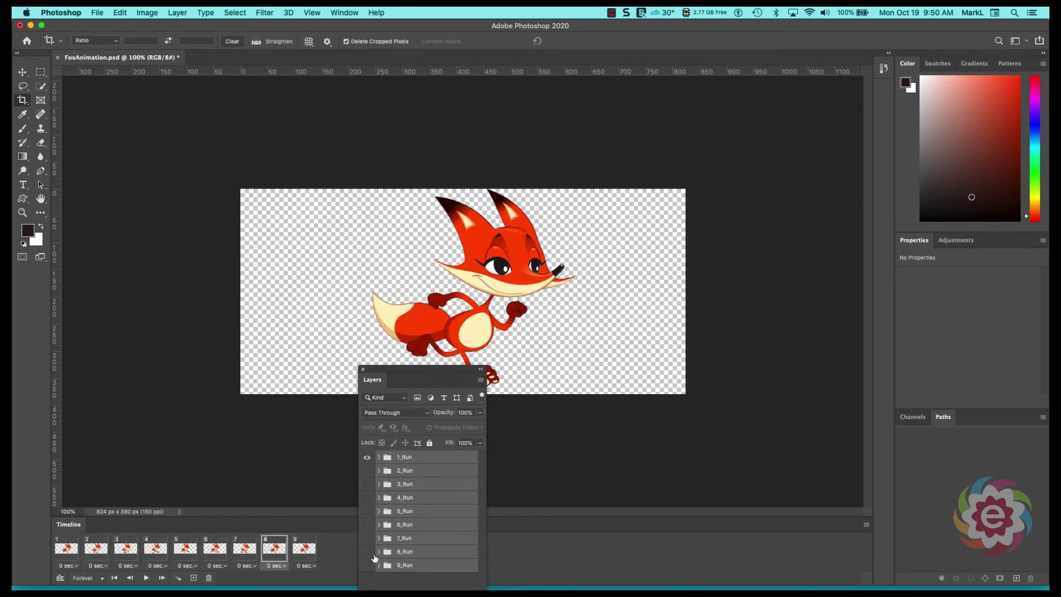
{"action": "left_click", "coordinate": [367, 551]}
{"action": "left_click", "coordinate": [367, 457]}
{"action": "left_click", "coordinate": [304, 549]}
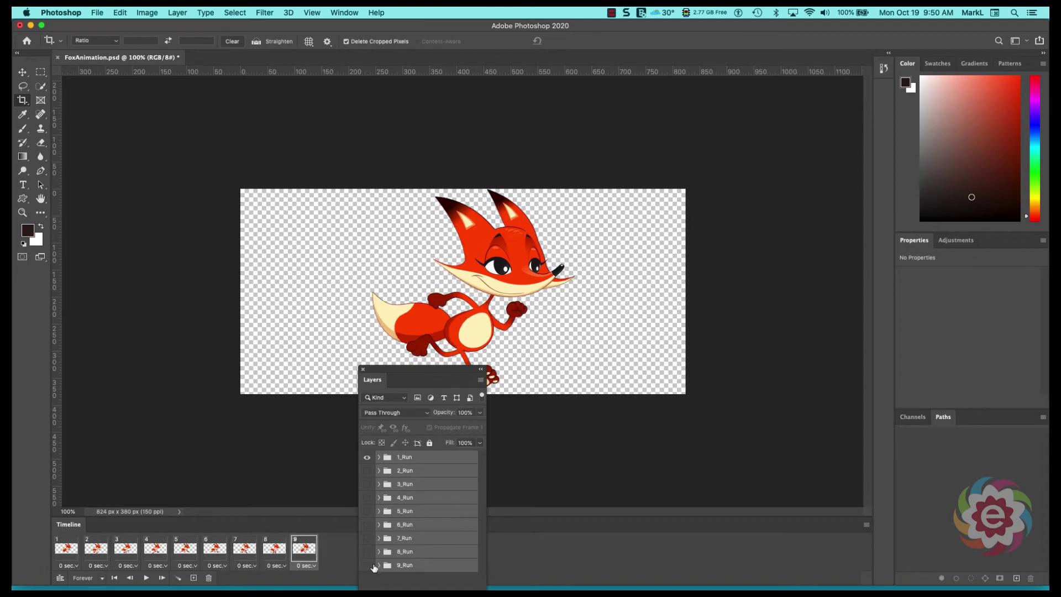
{"action": "left_click", "coordinate": [368, 566]}
{"action": "left_click", "coordinate": [367, 458]}
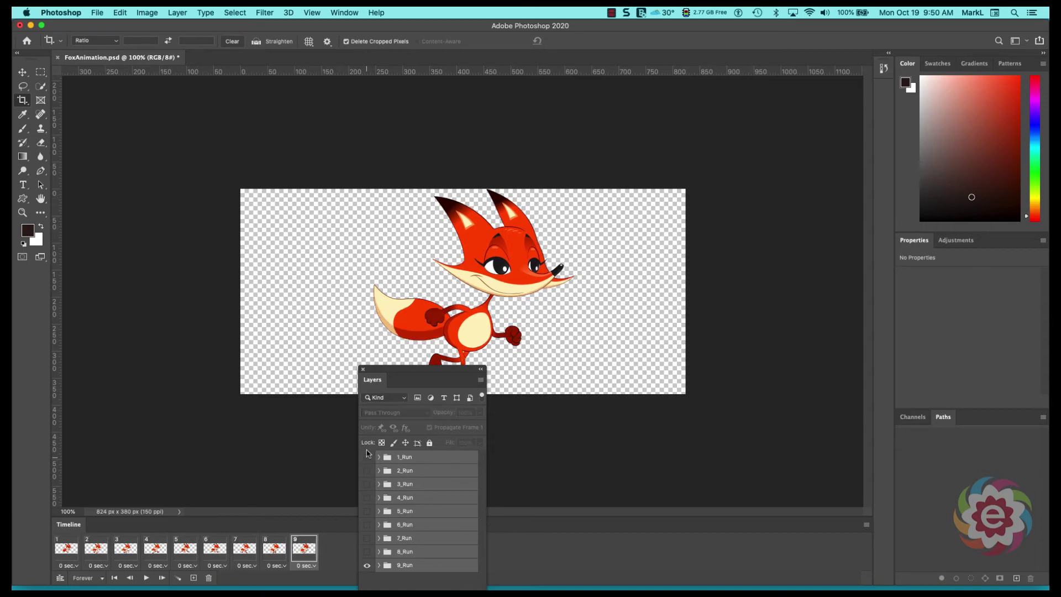
{"action": "left_click_drag", "start_coordinate": [411, 372], "coordinate": [769, 116]}
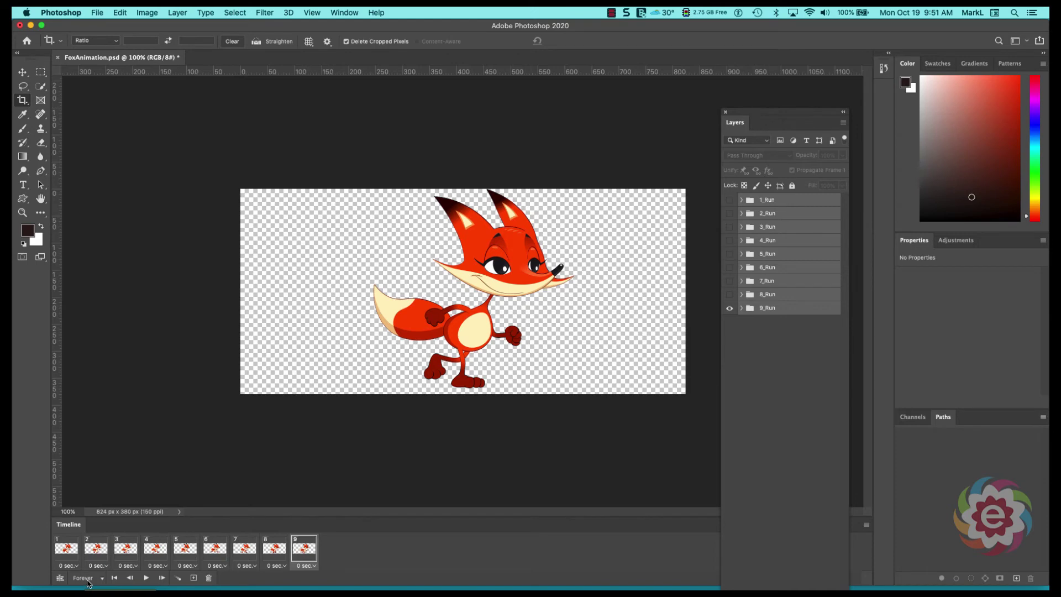
Step: Step through frames 1, 2 and 3 to confirm their run poses, ending on frame 1
{"action": "left_click", "coordinate": [71, 553]}
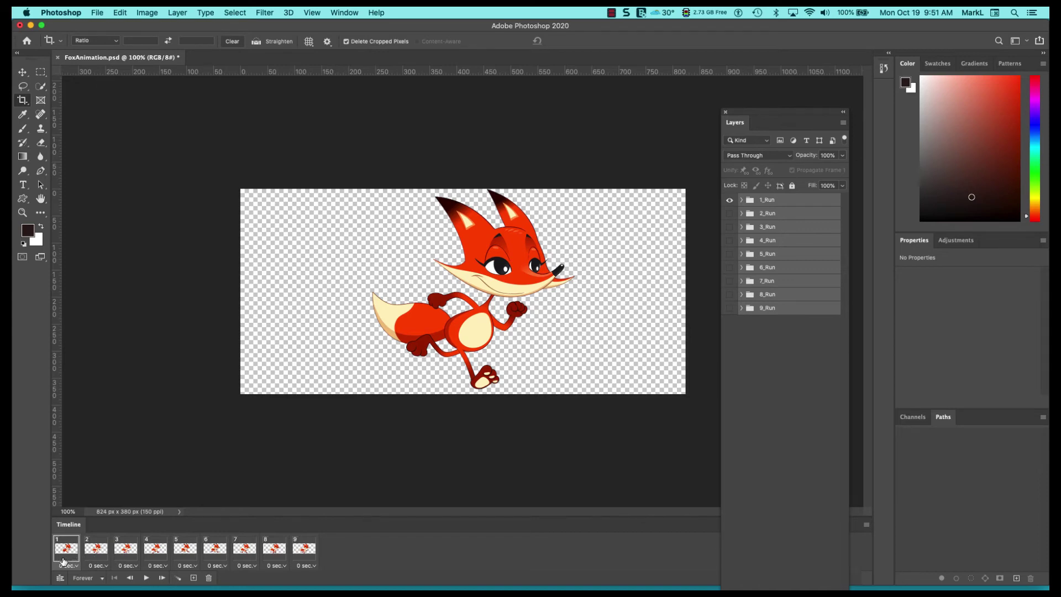
{"action": "left_click", "coordinate": [96, 548]}
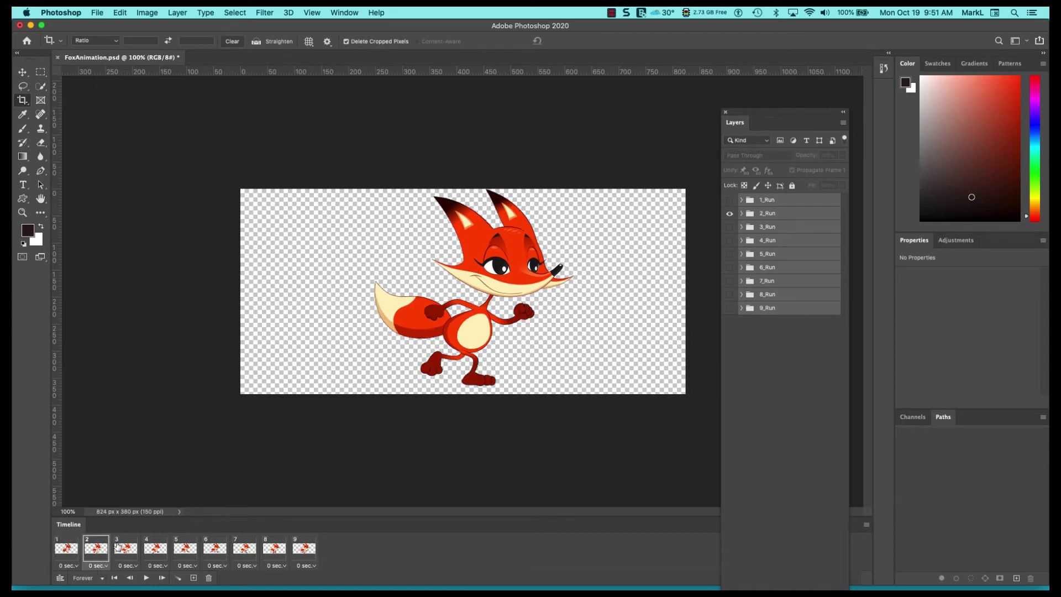
{"action": "left_click", "coordinate": [123, 549]}
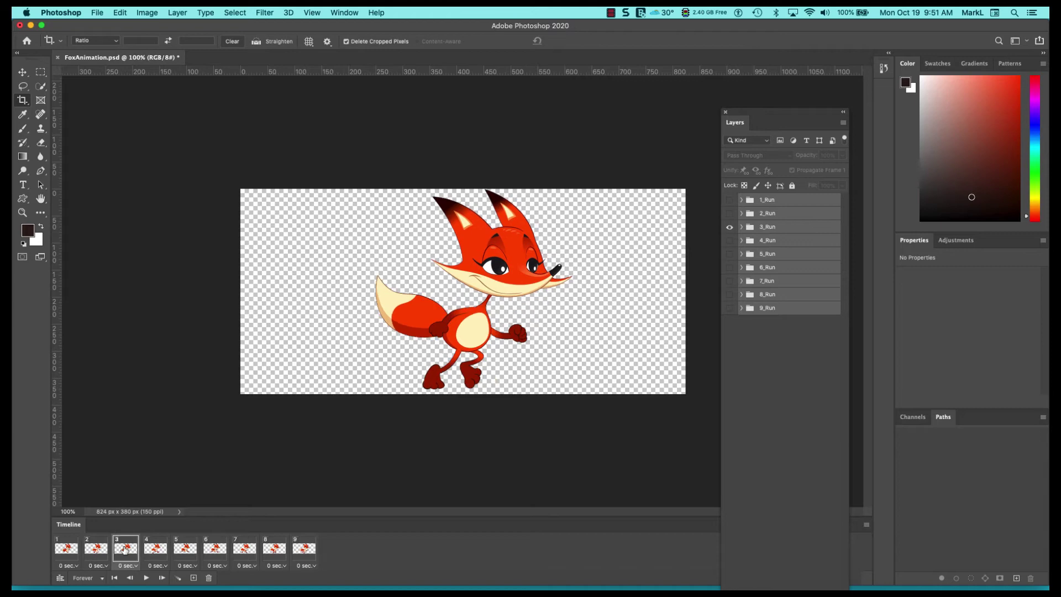
{"action": "left_click", "coordinate": [72, 548]}
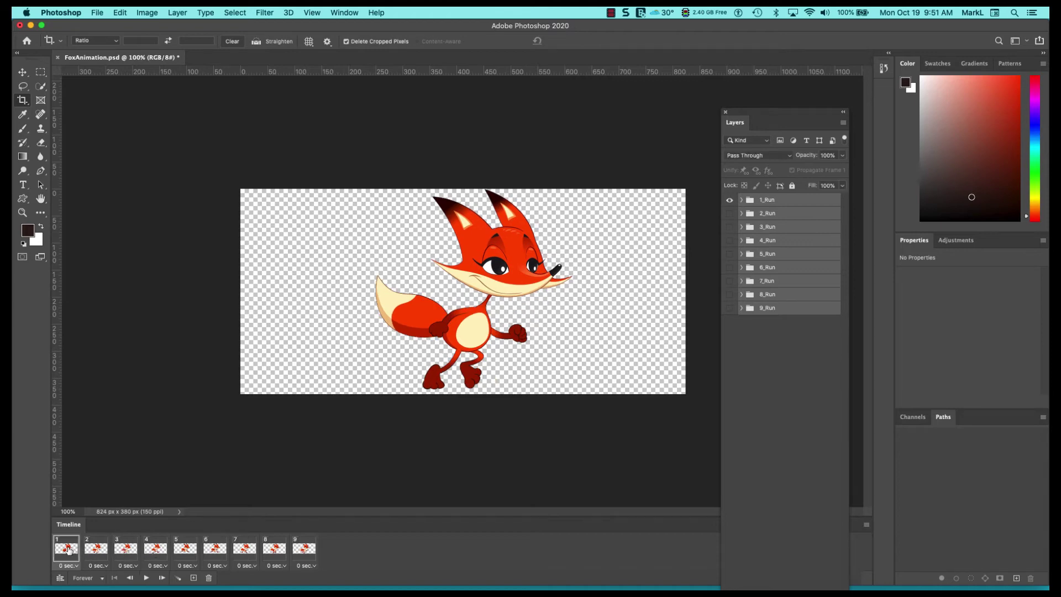
{"action": "left_click", "coordinate": [147, 578]}
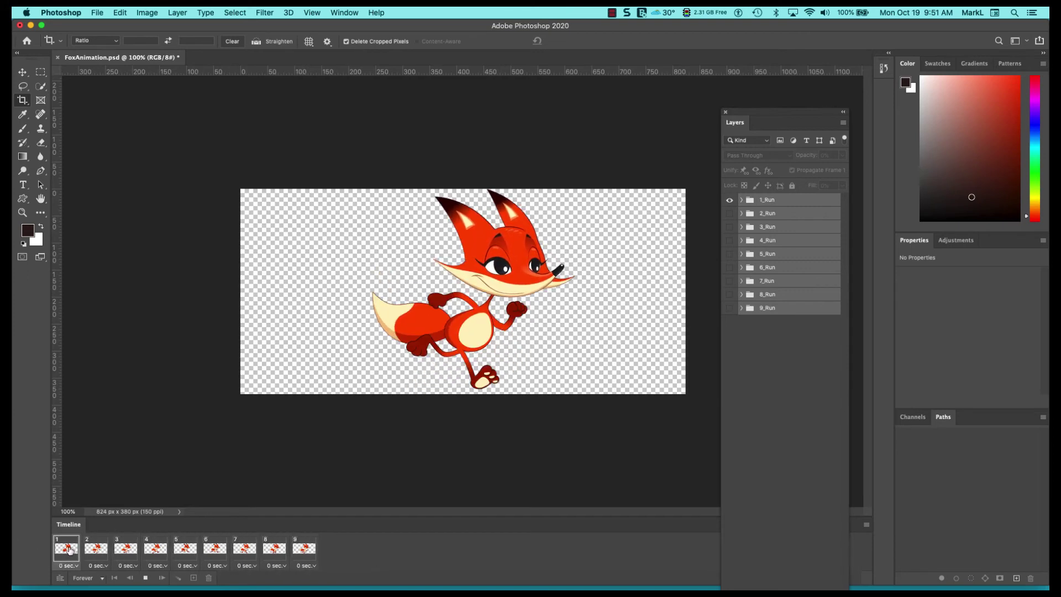
{"action": "key", "text": "space"}
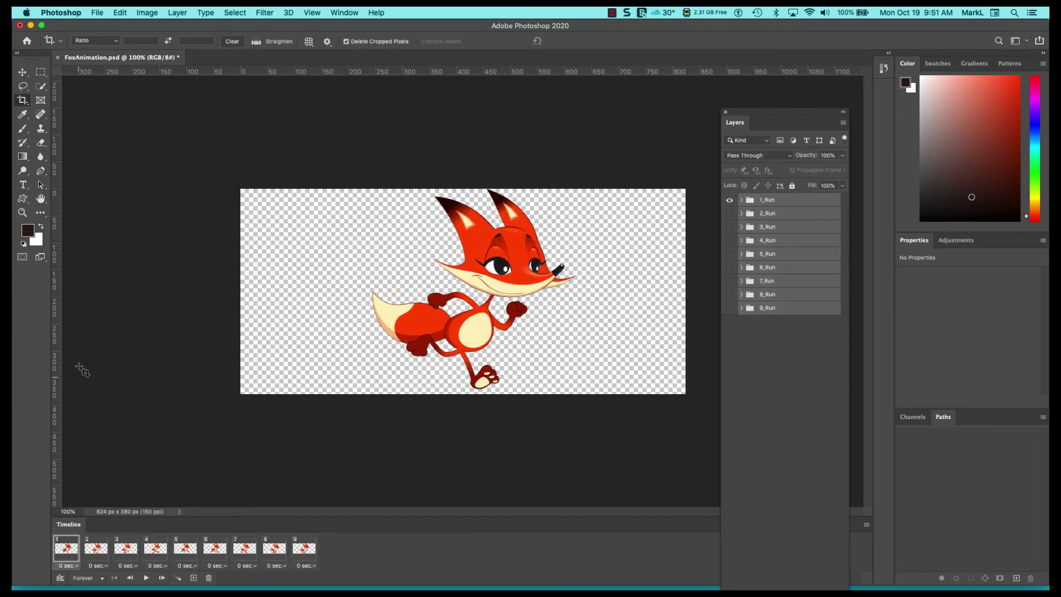
Step: In Save for Web (Legacy), keep GIF as the format and preview the animation
{"action": "left_click", "coordinate": [97, 12]}
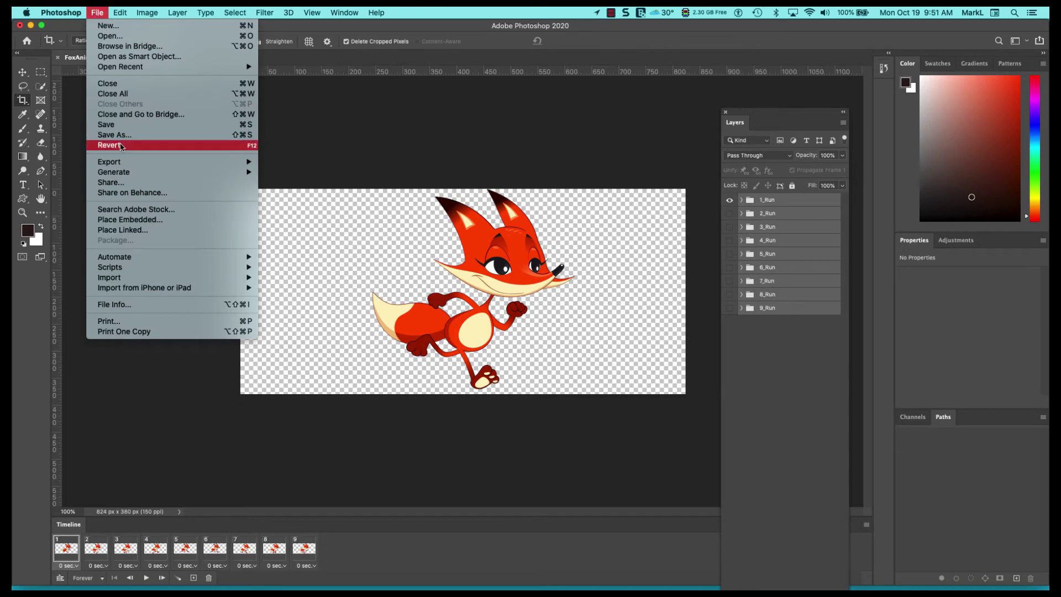
{"action": "mouse_move", "coordinate": [117, 164]}
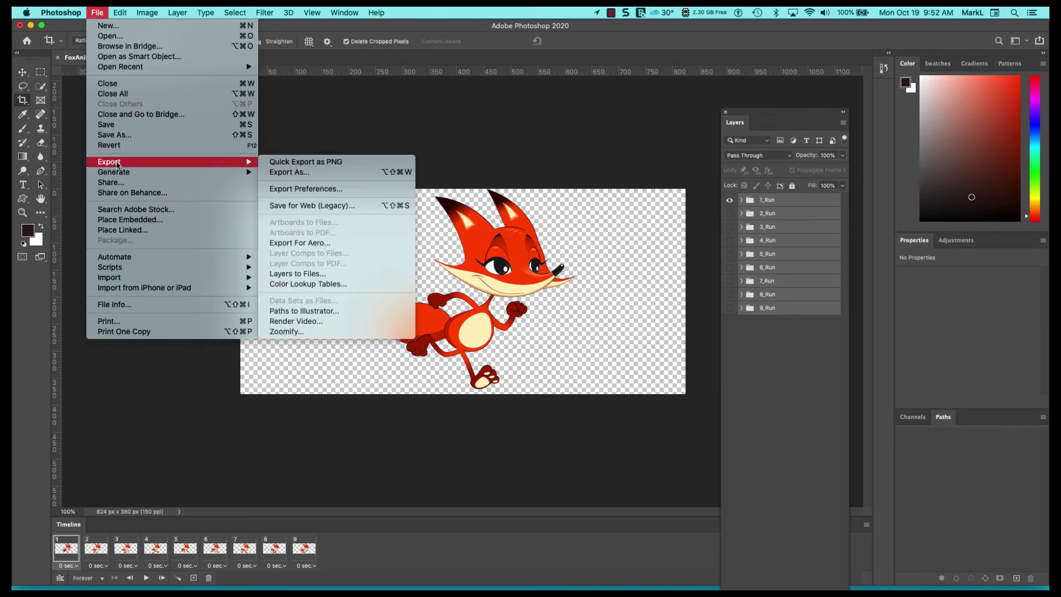
{"action": "left_click", "coordinate": [351, 206]}
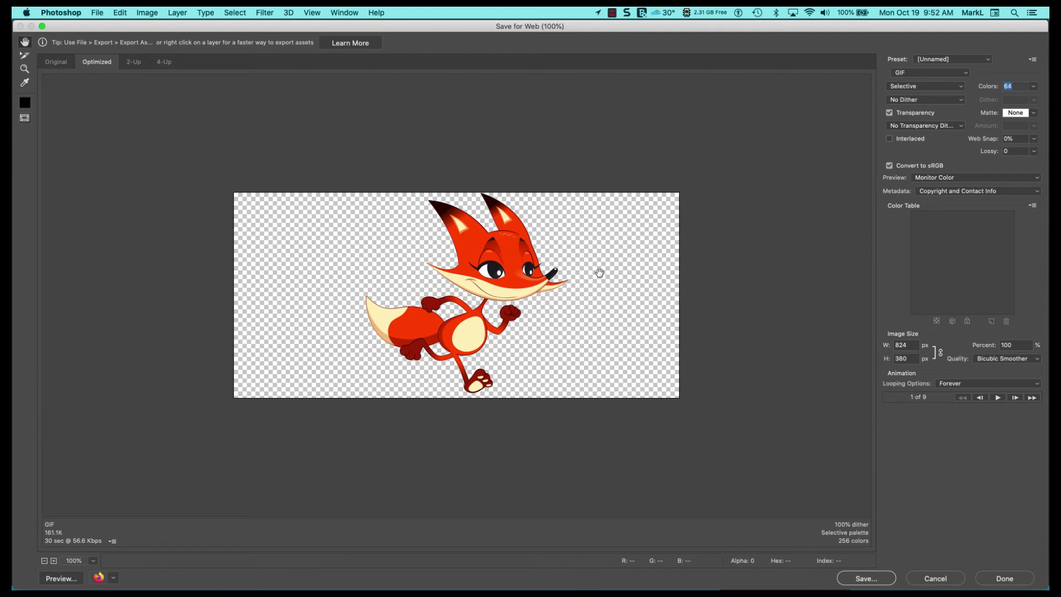
{"action": "left_click", "coordinate": [920, 74]}
{"action": "left_click", "coordinate": [920, 72]}
{"action": "left_click", "coordinate": [998, 398]}
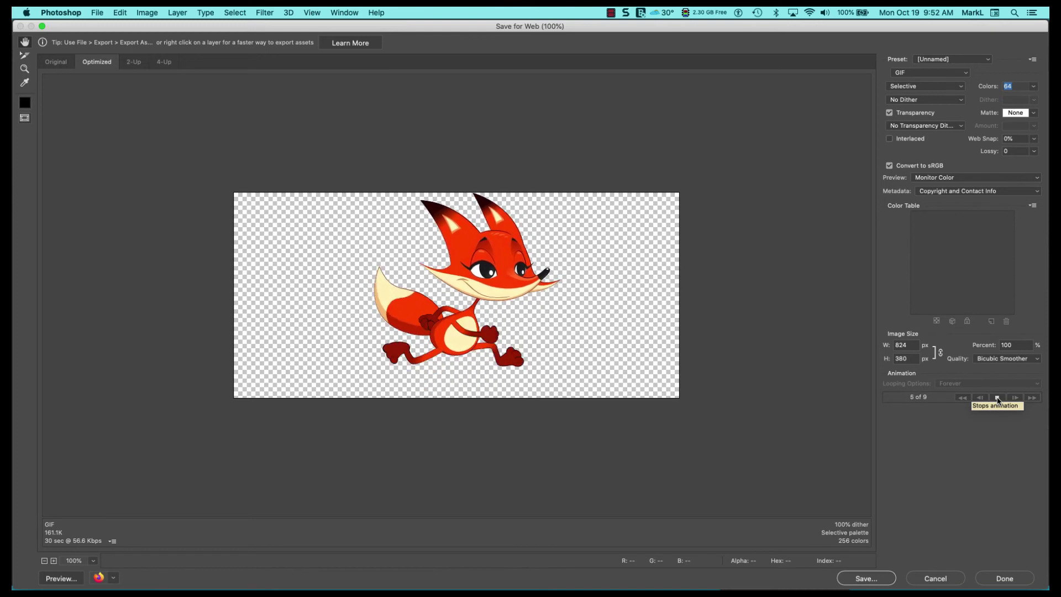
{"action": "left_click", "coordinate": [998, 398]}
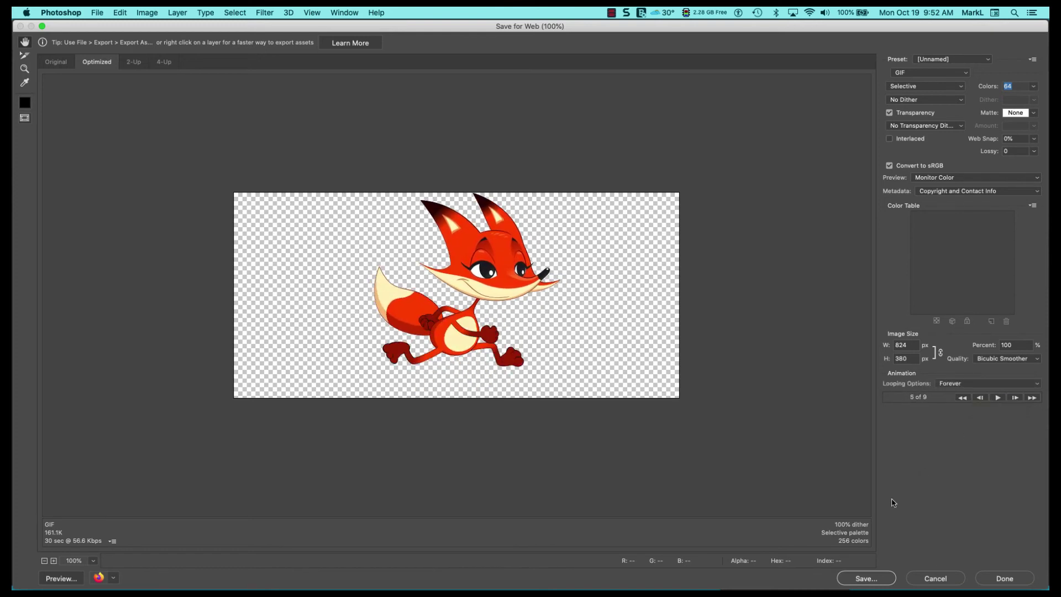
Step: Save the optimized GIF as 1FoxAnimation.gif in the WIP LOCAL folder
{"action": "left_click", "coordinate": [866, 583]}
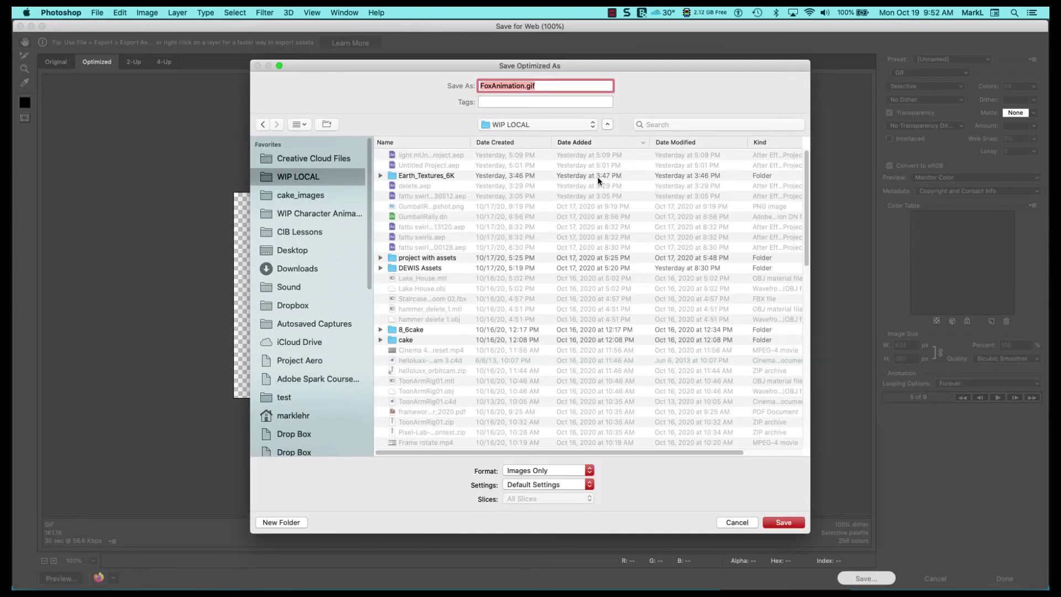
{"action": "left_click", "coordinate": [480, 85]}
{"action": "type", "text": "1"}
{"action": "left_click", "coordinate": [784, 522]}
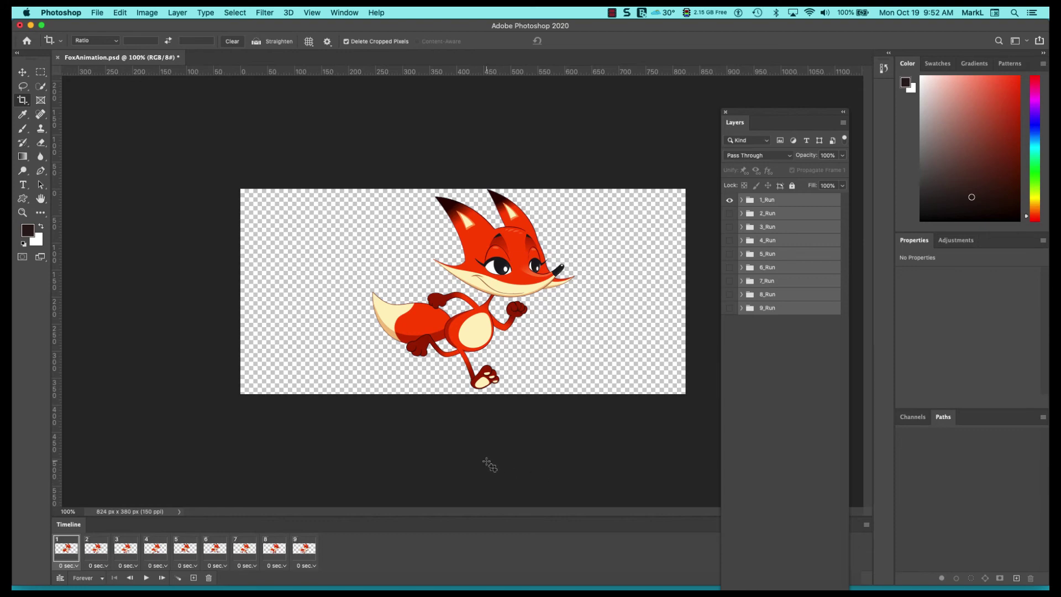
{"action": "left_click", "coordinate": [23, 72]}
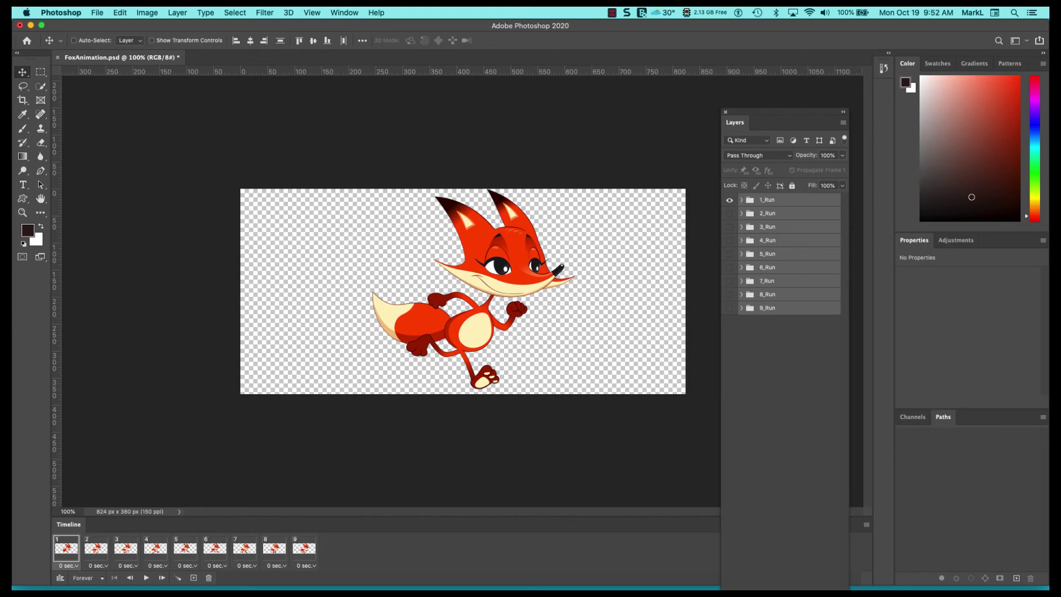
Step: Open 1FoxAnimation.gif from WIP LOCAL in Chrome to watch it run, then quit Chrome
{"action": "key", "text": "F7"}
{"action": "key", "text": "super+Tab"}
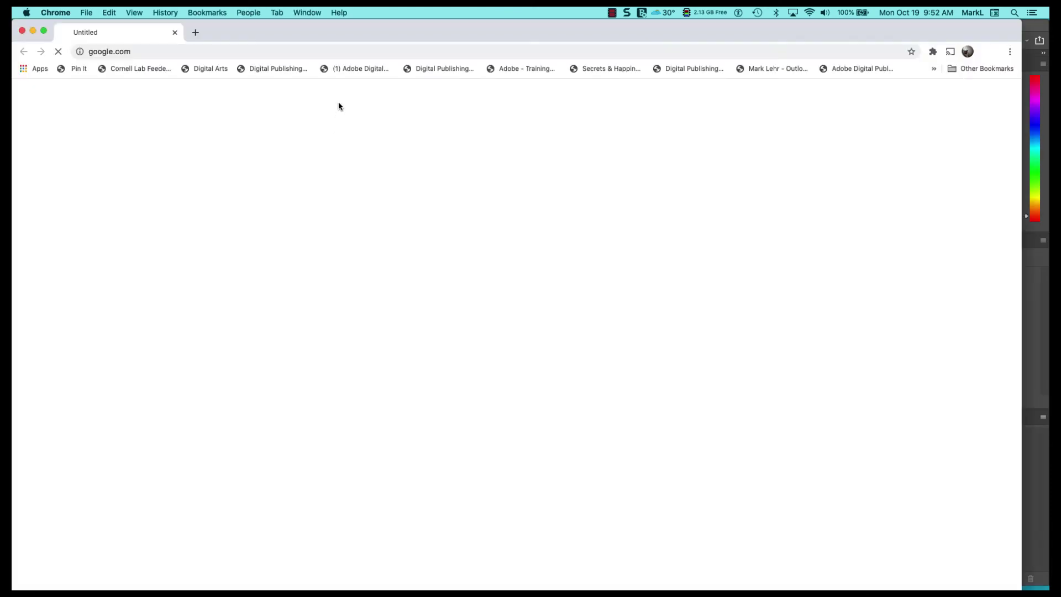
{"action": "left_click", "coordinate": [86, 13]}
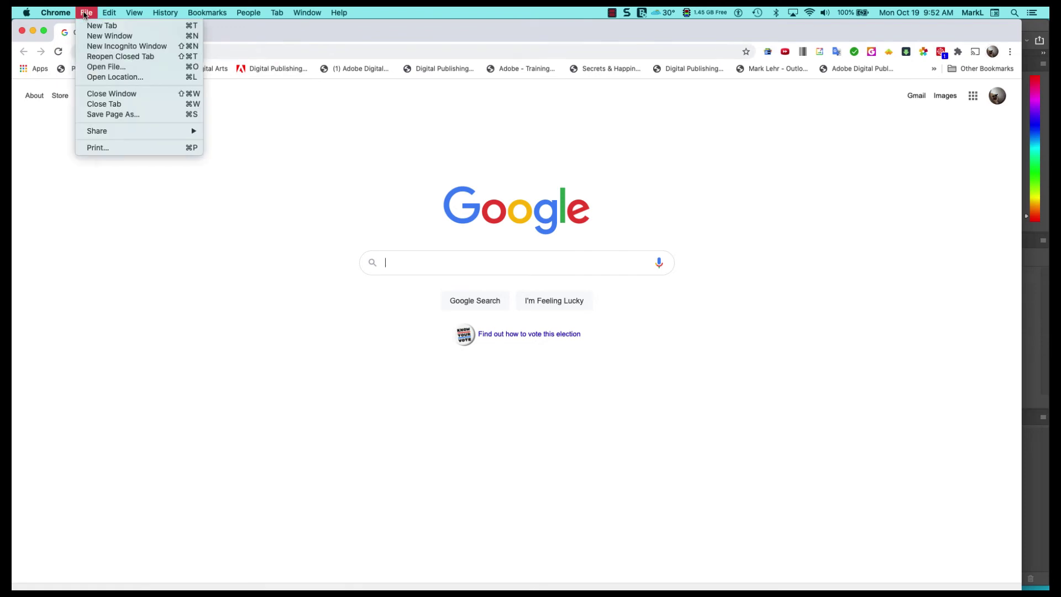
{"action": "left_click", "coordinate": [101, 67]}
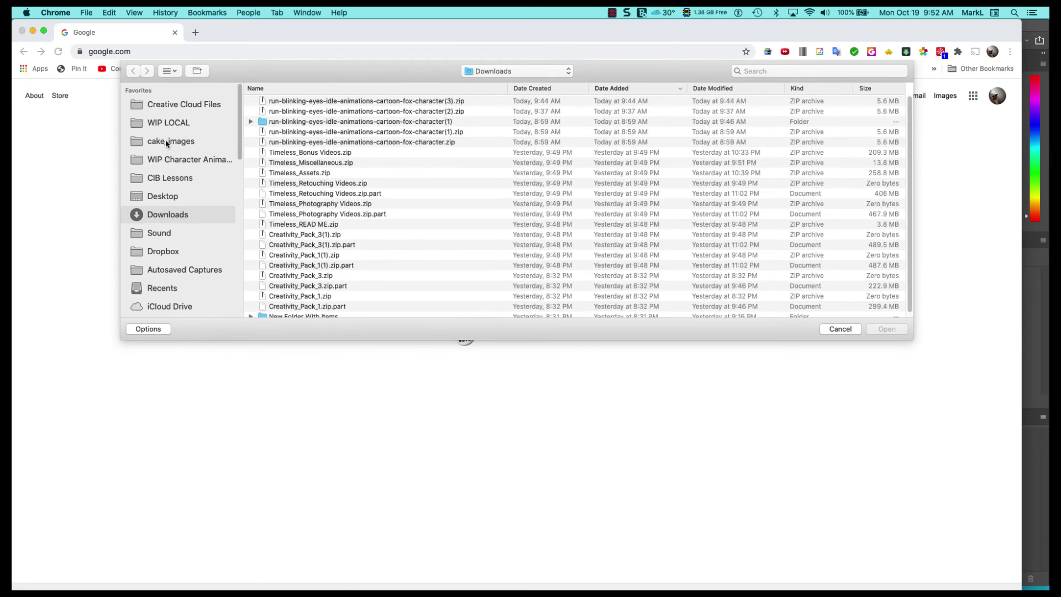
{"action": "left_click", "coordinate": [173, 123]}
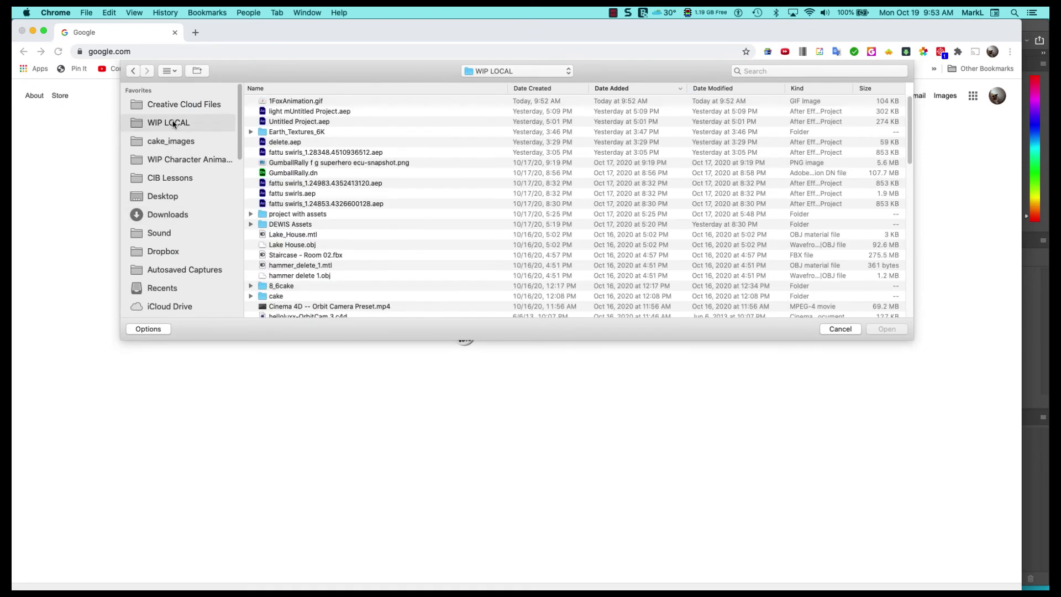
{"action": "double_click", "coordinate": [268, 101]}
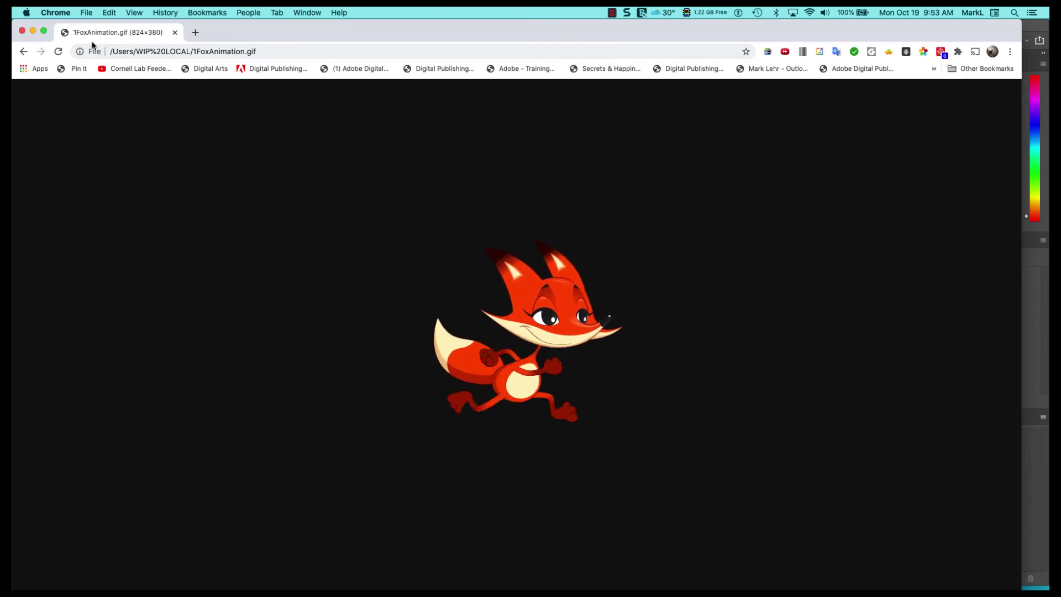
{"action": "left_click", "coordinate": [55, 12]}
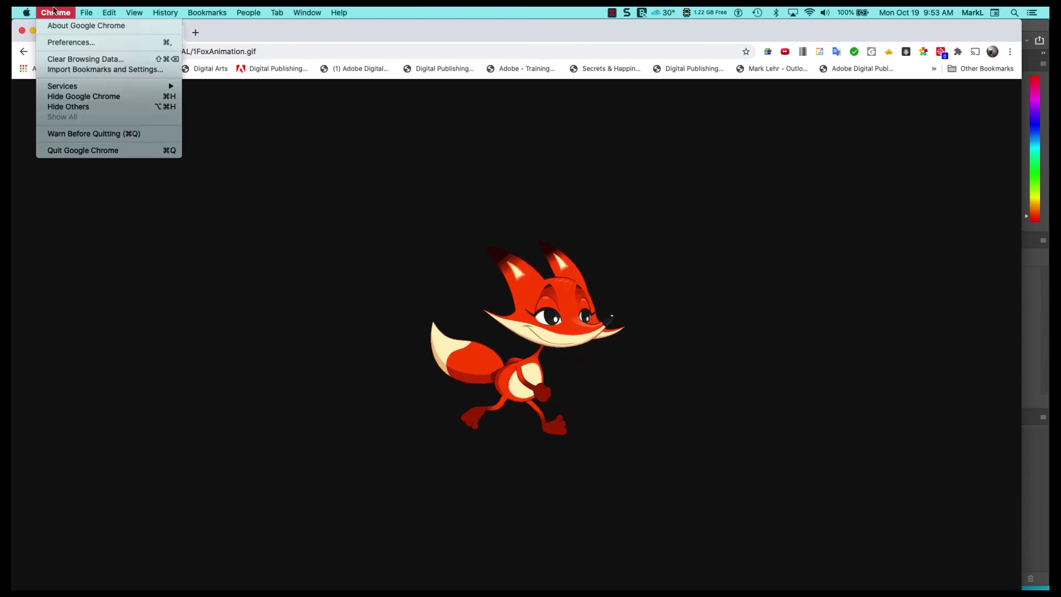
{"action": "left_click", "coordinate": [124, 154]}
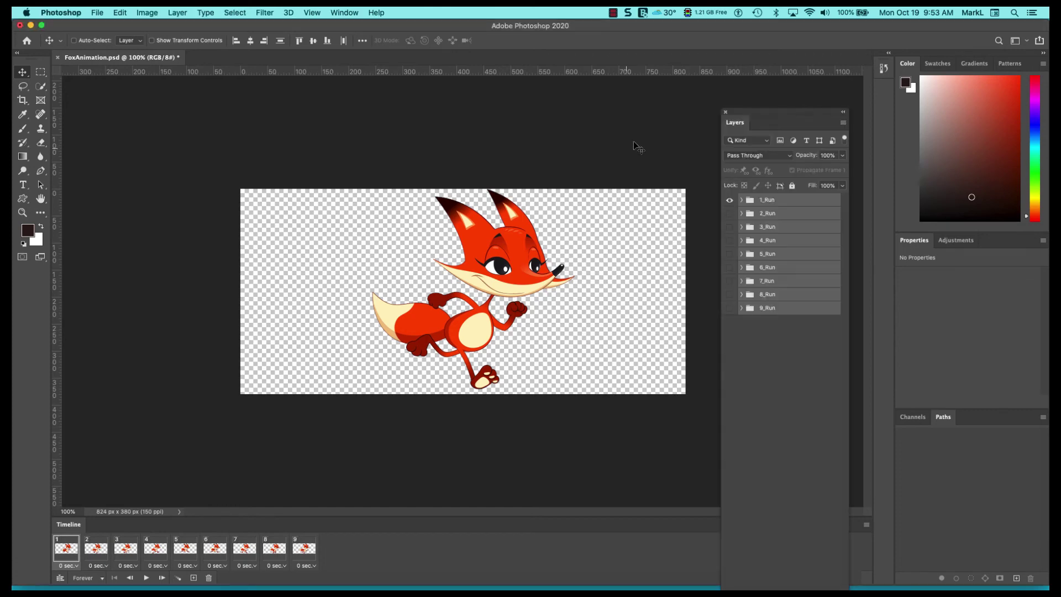
Step: Pause the screen recorder and switch to a blank Untitled-1 InDesign document
{"action": "left_click", "coordinate": [613, 12]}
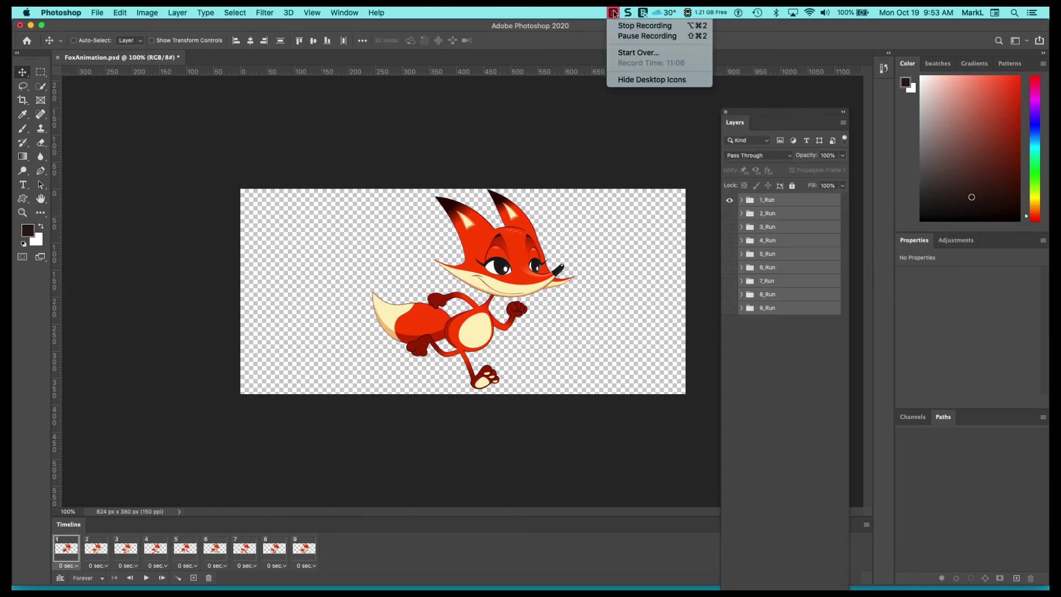
{"action": "left_click", "coordinate": [643, 34]}
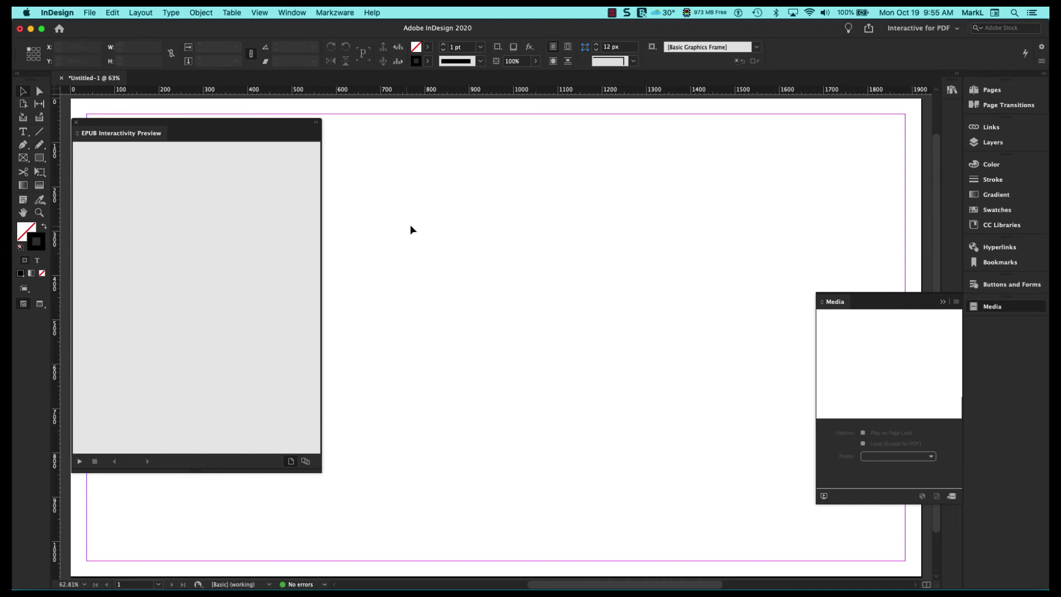
Step: Place 1FoxAnimation.gif on the InDesign page
{"action": "left_click", "coordinate": [90, 13]}
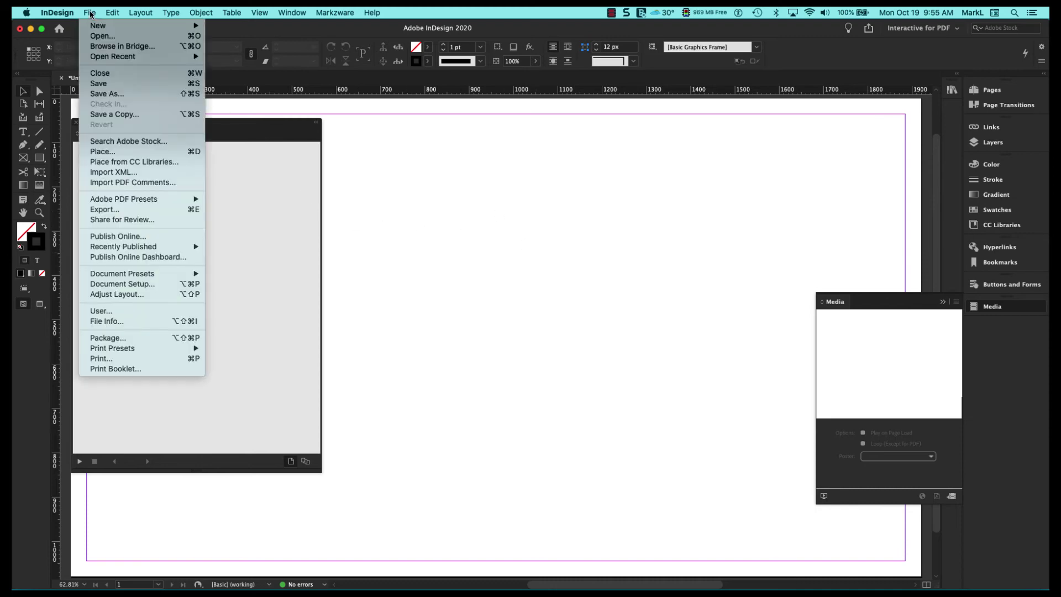
{"action": "left_click", "coordinate": [145, 151]}
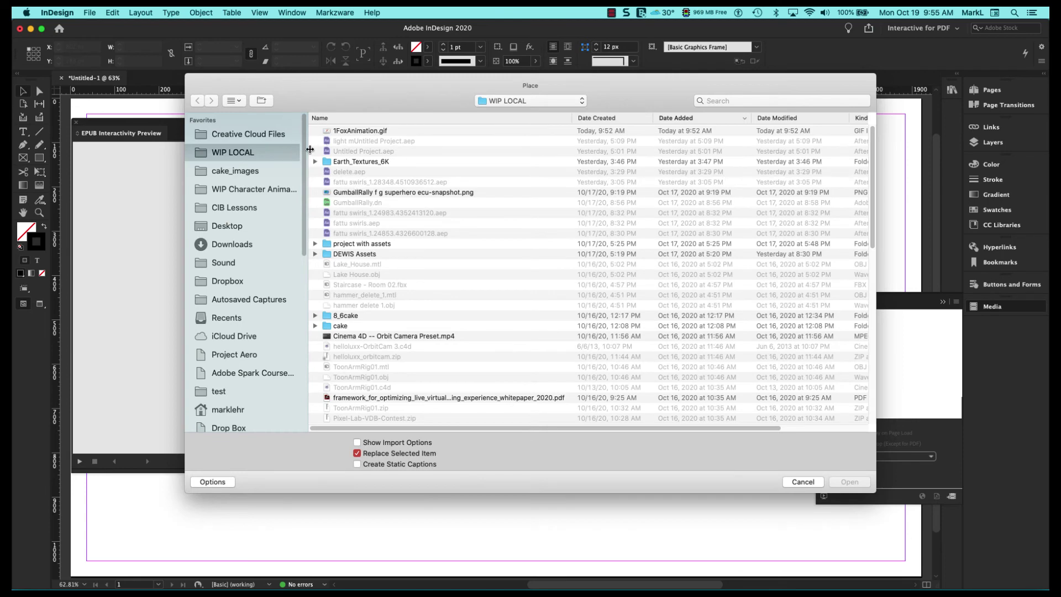
{"action": "left_click", "coordinate": [343, 131]}
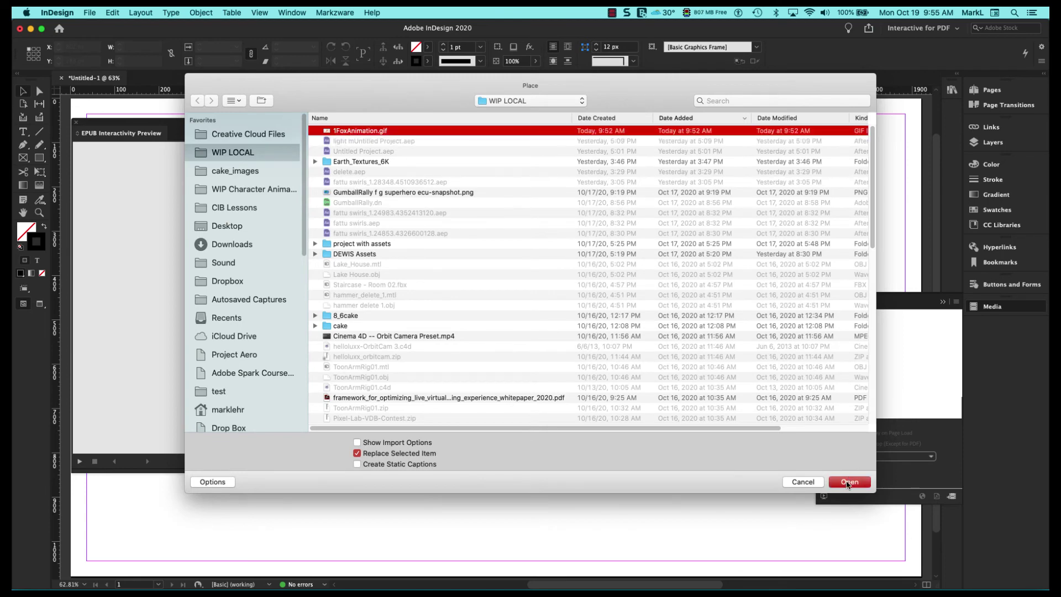
{"action": "left_click", "coordinate": [848, 483]}
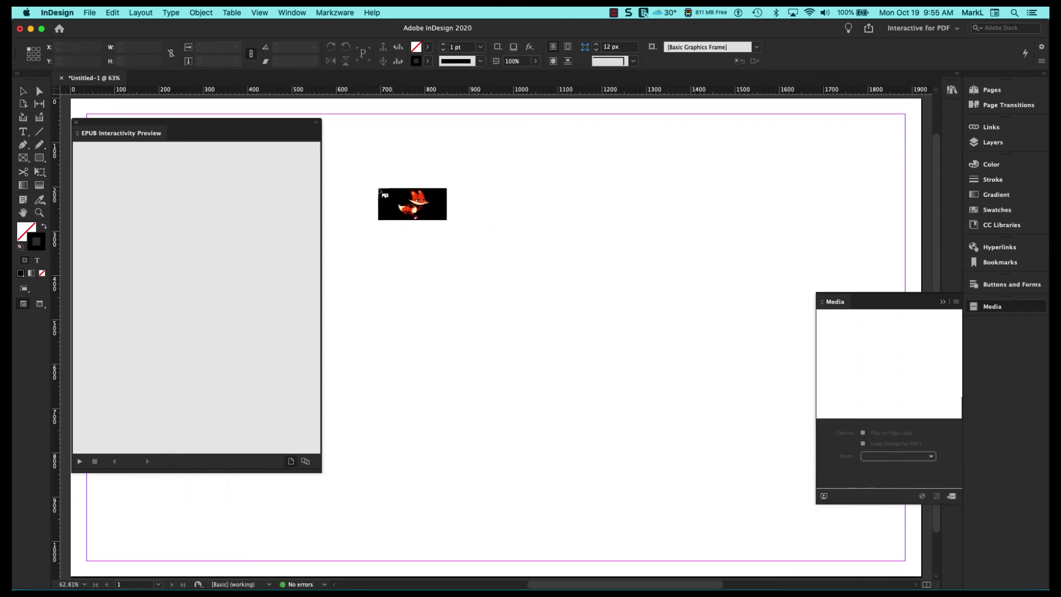
{"action": "left_click", "coordinate": [379, 190]}
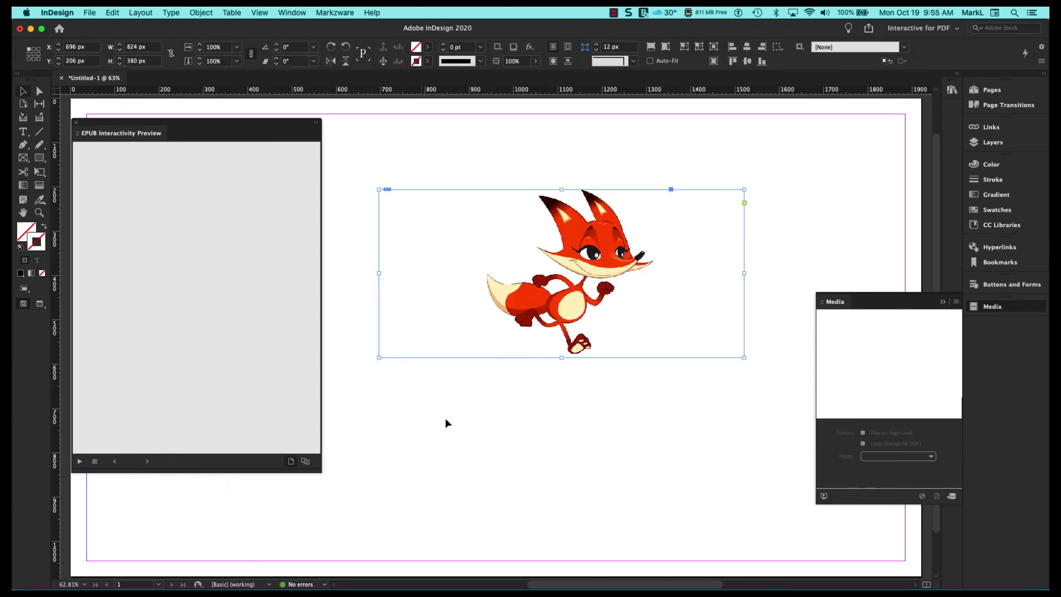
Step: Set the fox frame's Display Performance quality from its context menu
{"action": "right_click", "coordinate": [538, 294]}
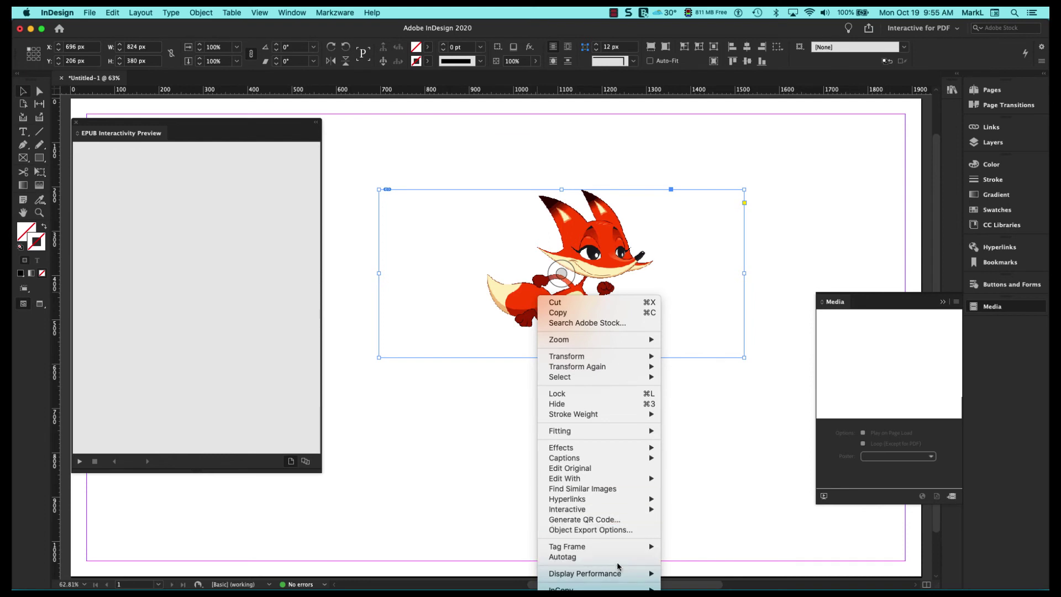
{"action": "mouse_move", "coordinate": [619, 573]}
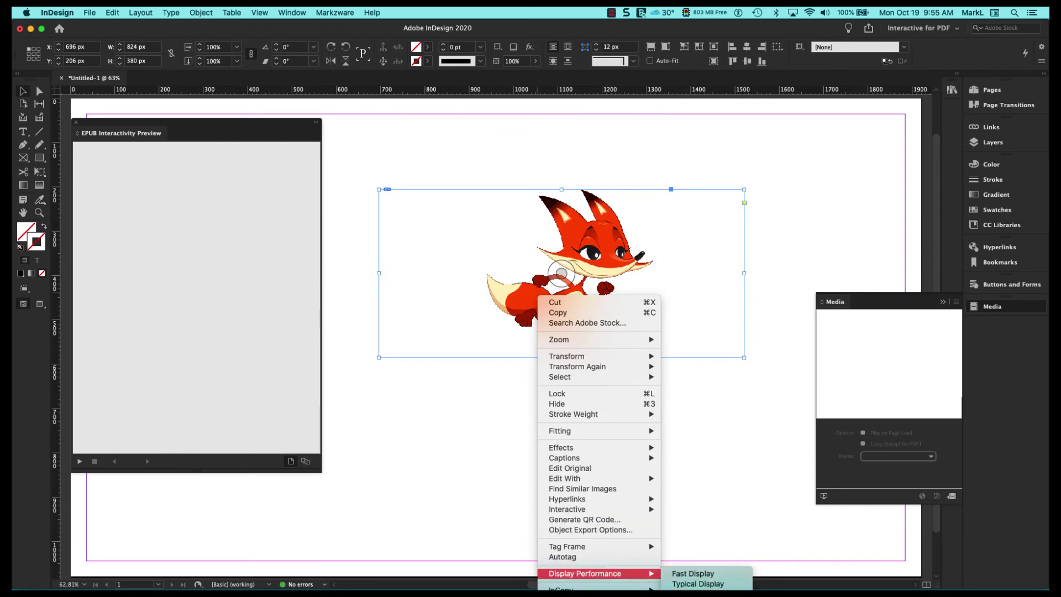
{"action": "left_click", "coordinate": [697, 584]}
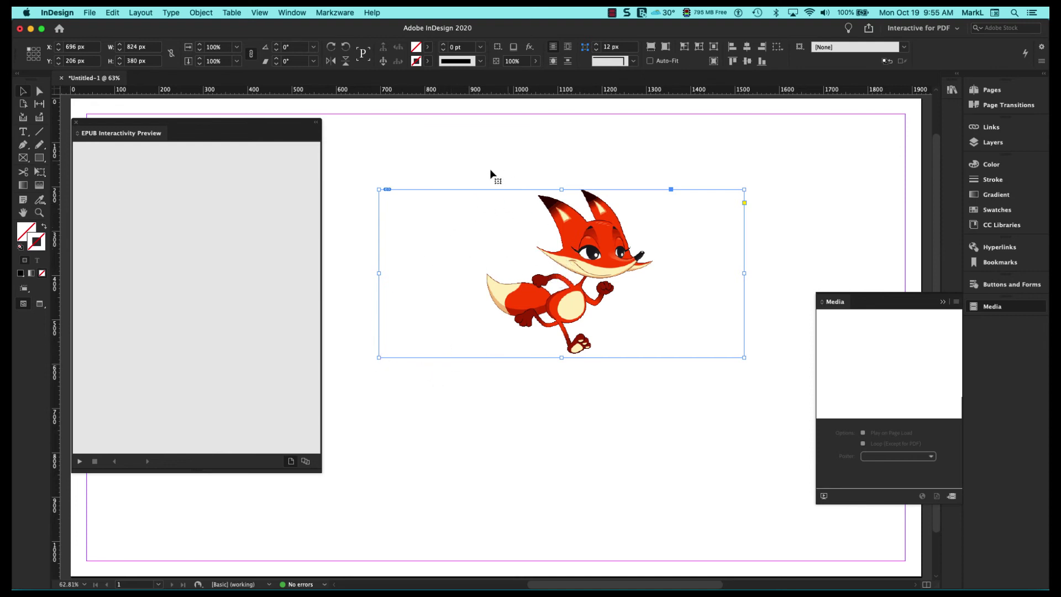
Step: Open the Animation panel, move it off the page, and play the spread in EPUB Interactivity Preview
{"action": "left_click", "coordinate": [998, 307]}
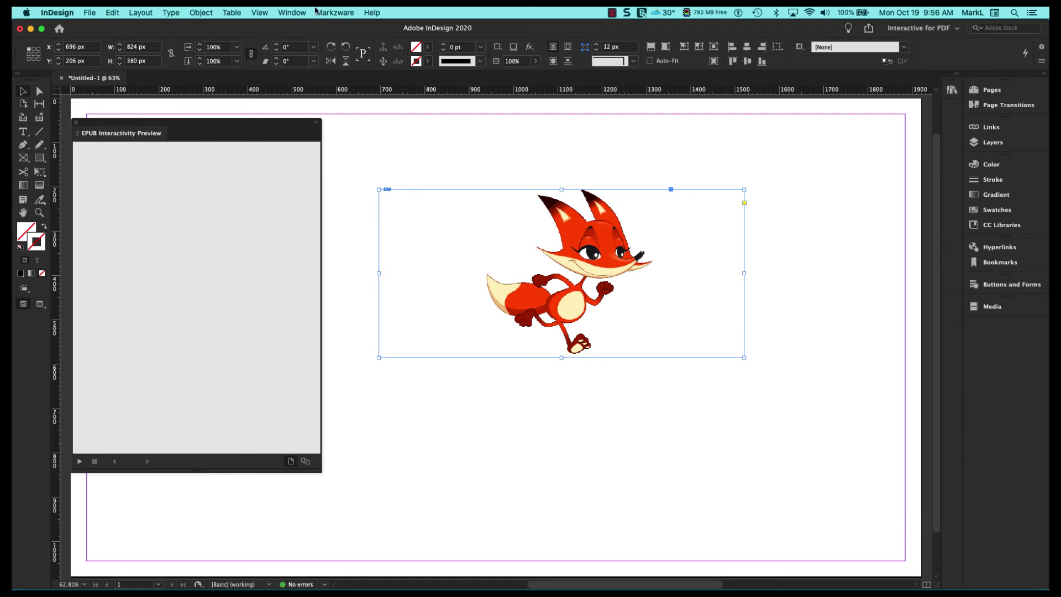
{"action": "left_click", "coordinate": [295, 11]}
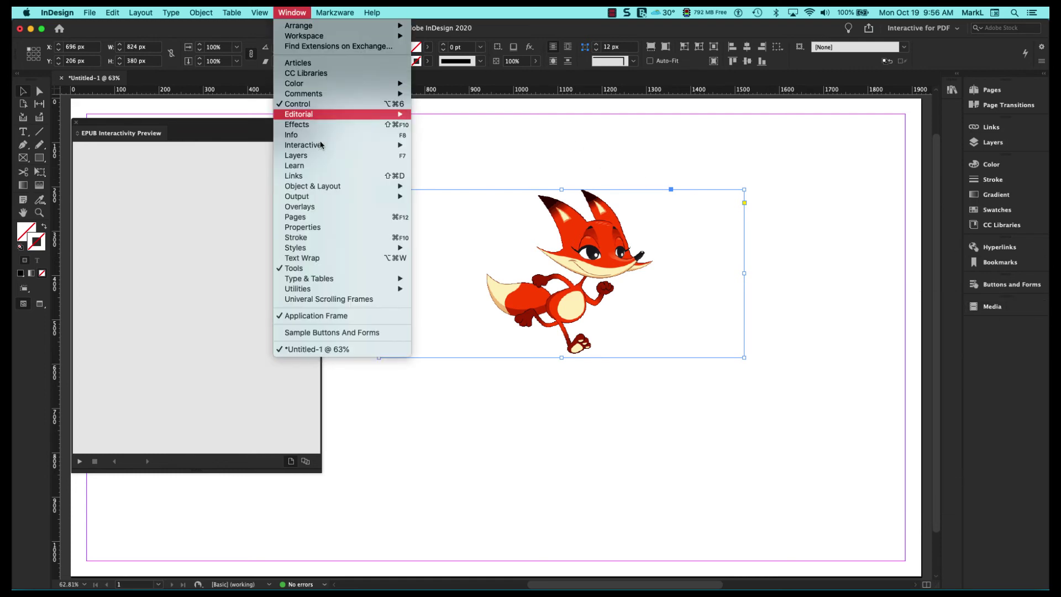
{"action": "mouse_move", "coordinate": [319, 145]}
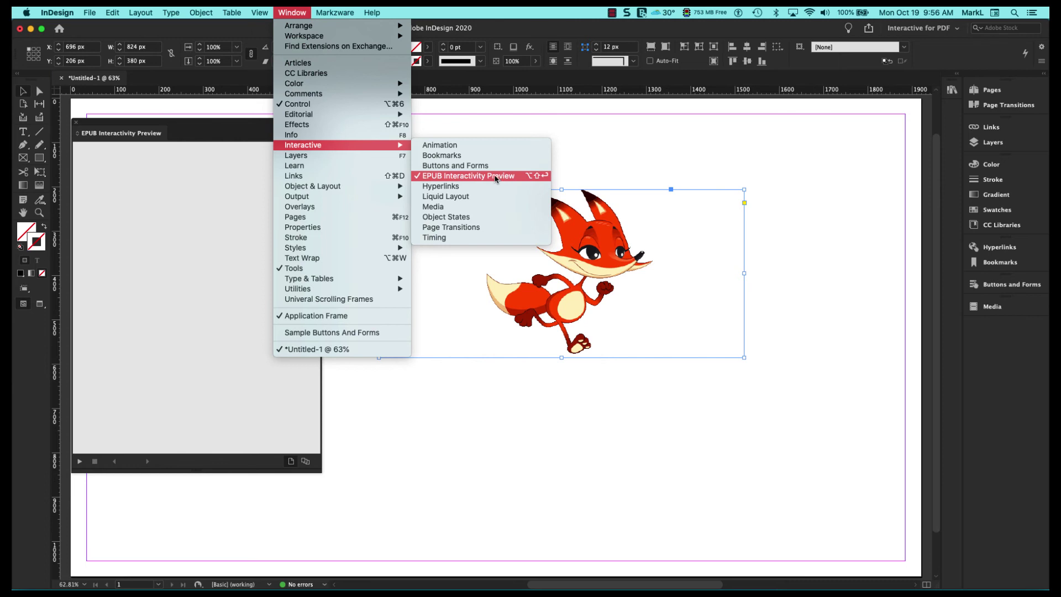
{"action": "left_click", "coordinate": [473, 146]}
{"action": "left_click_drag", "start_coordinate": [368, 168], "coordinate": [800, 136]}
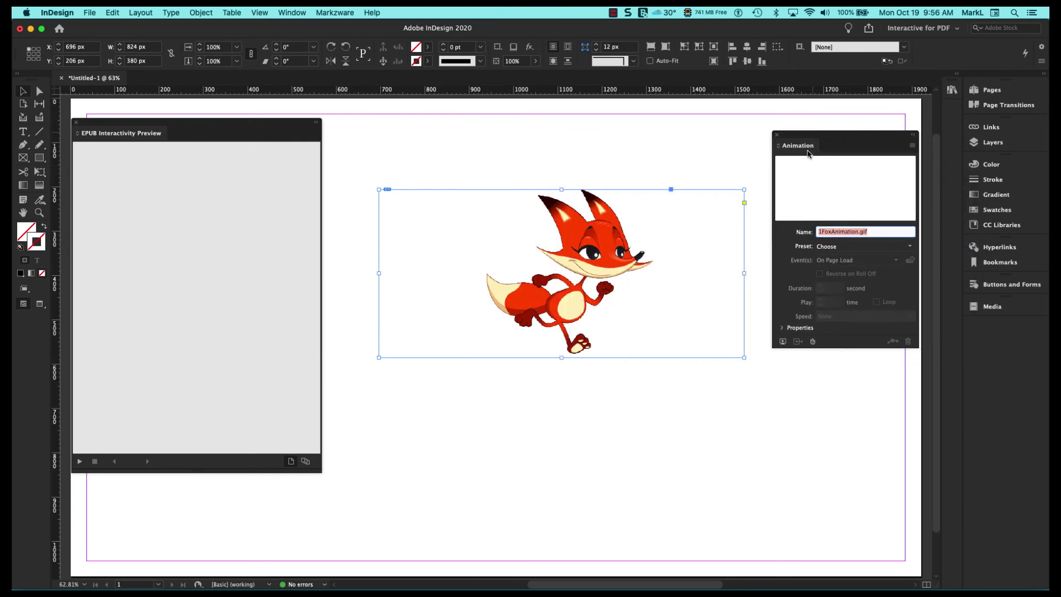
{"action": "left_click", "coordinate": [783, 342]}
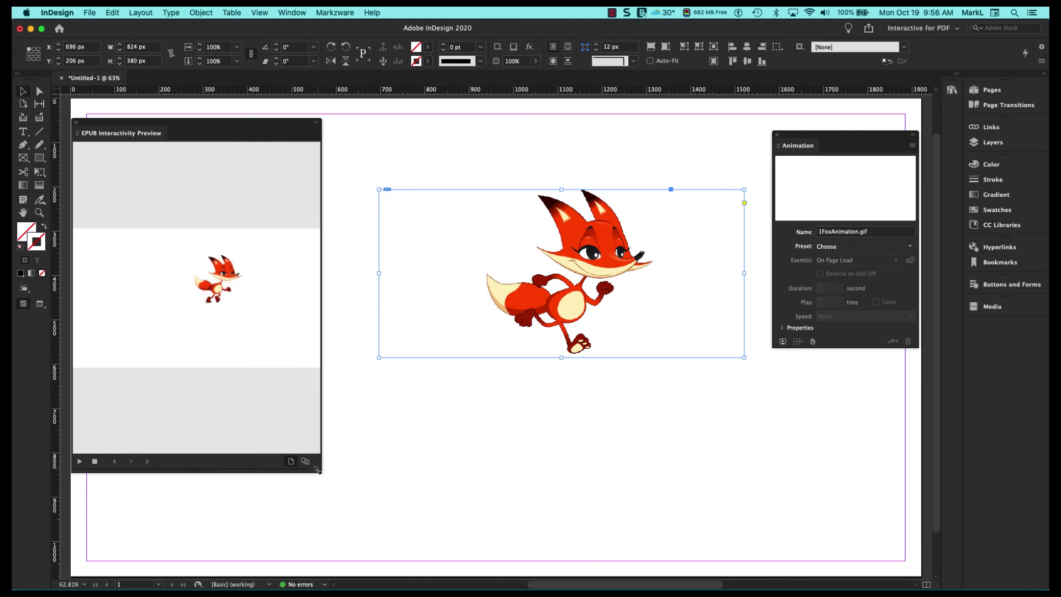
Step: Resize the EPUB Interactivity Preview, zoom to 50%, drag it below the page, and open the Preset list
{"action": "left_click_drag", "start_coordinate": [317, 469], "coordinate": [627, 515]}
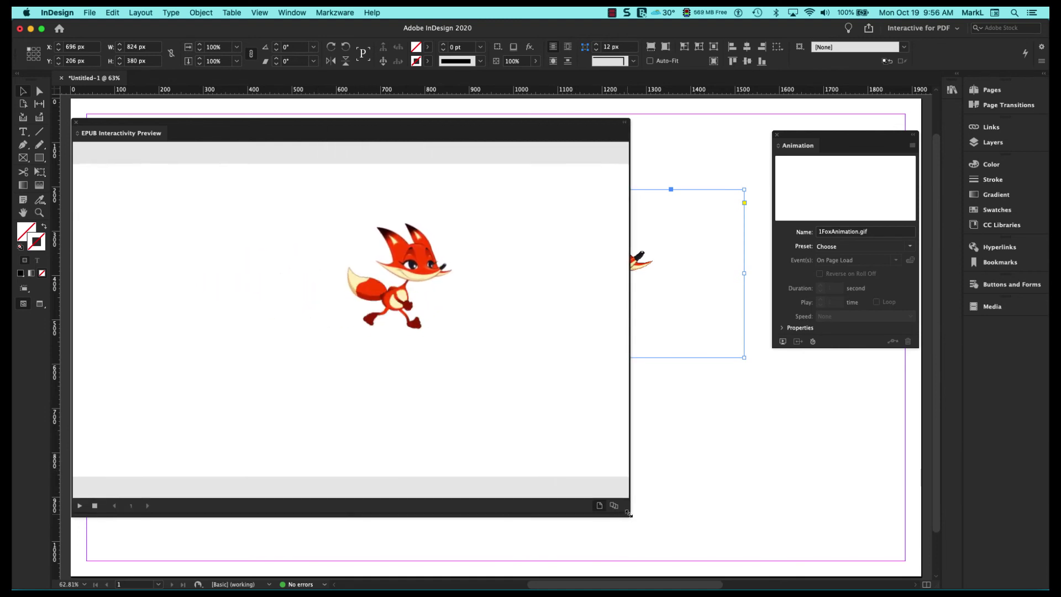
{"action": "left_click_drag", "start_coordinate": [449, 477], "coordinate": [280, 456]}
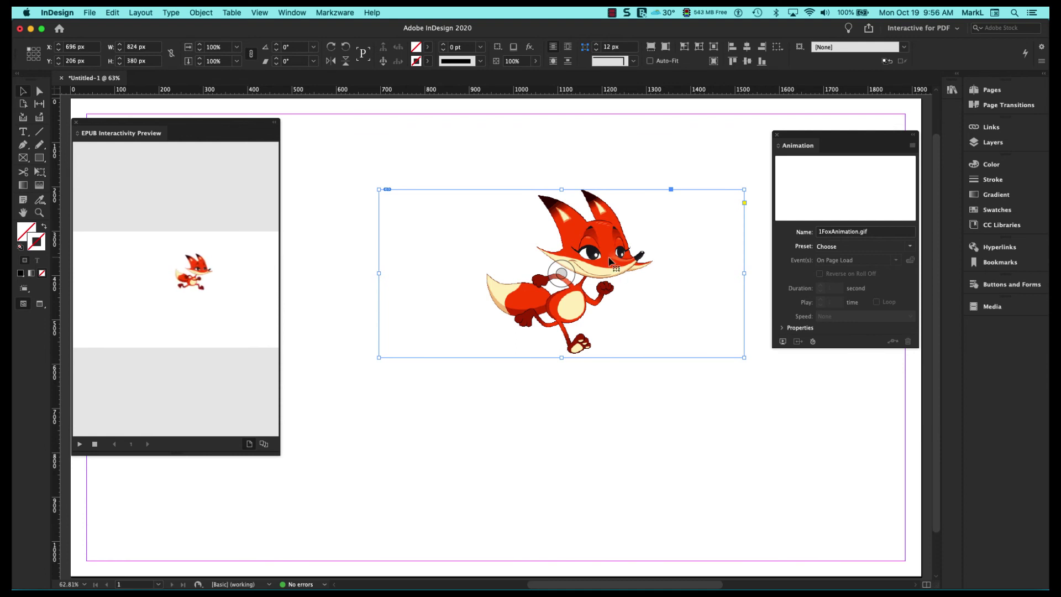
{"action": "key", "text": "super+minus"}
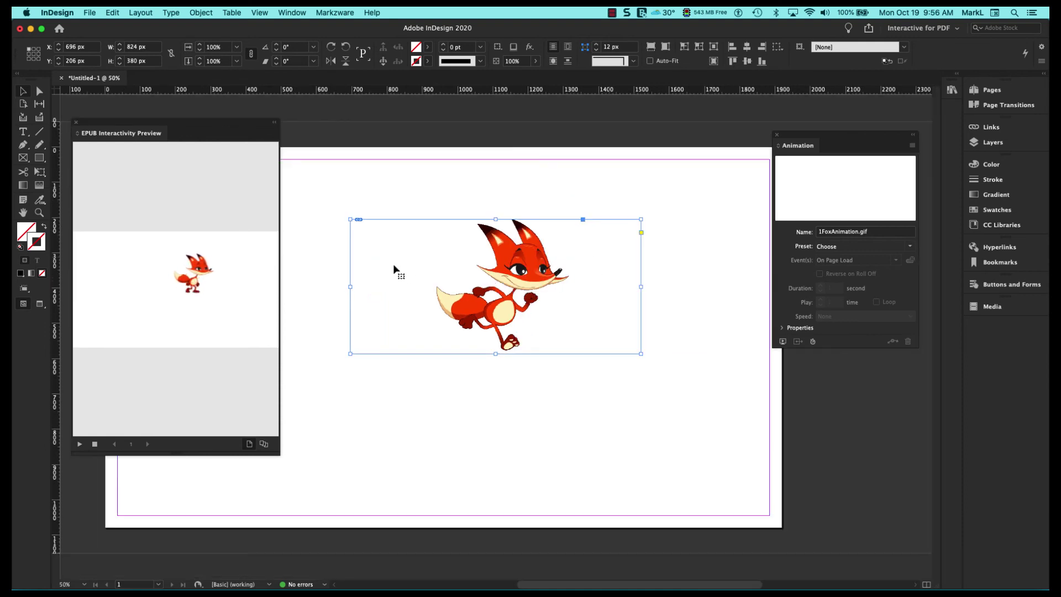
{"action": "left_click_drag", "start_coordinate": [242, 124], "coordinate": [237, 236]}
{"action": "left_click_drag", "start_coordinate": [234, 274], "coordinate": [533, 426]}
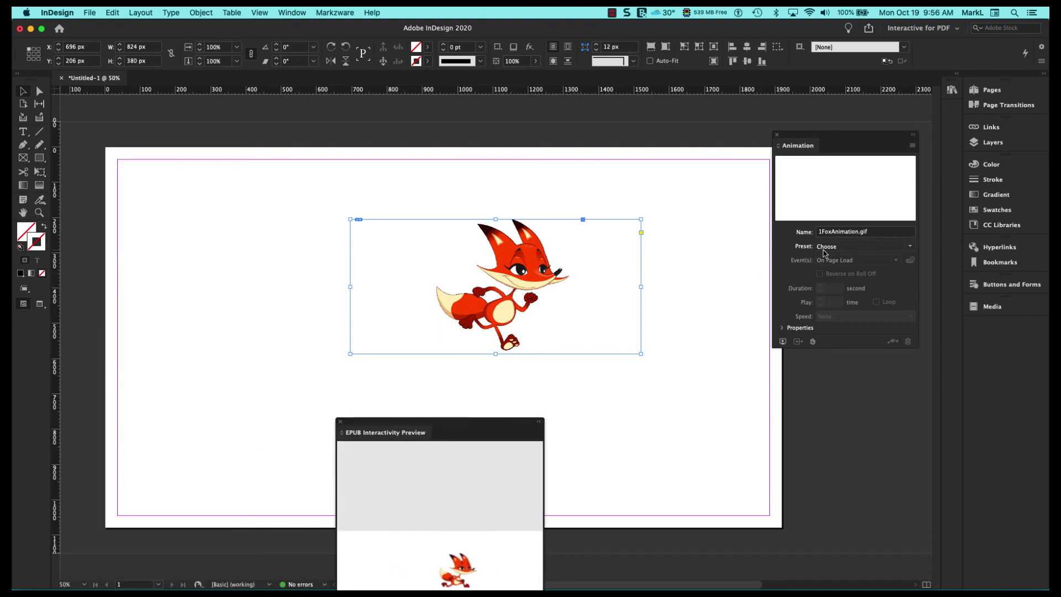
{"action": "left_click", "coordinate": [909, 249]}
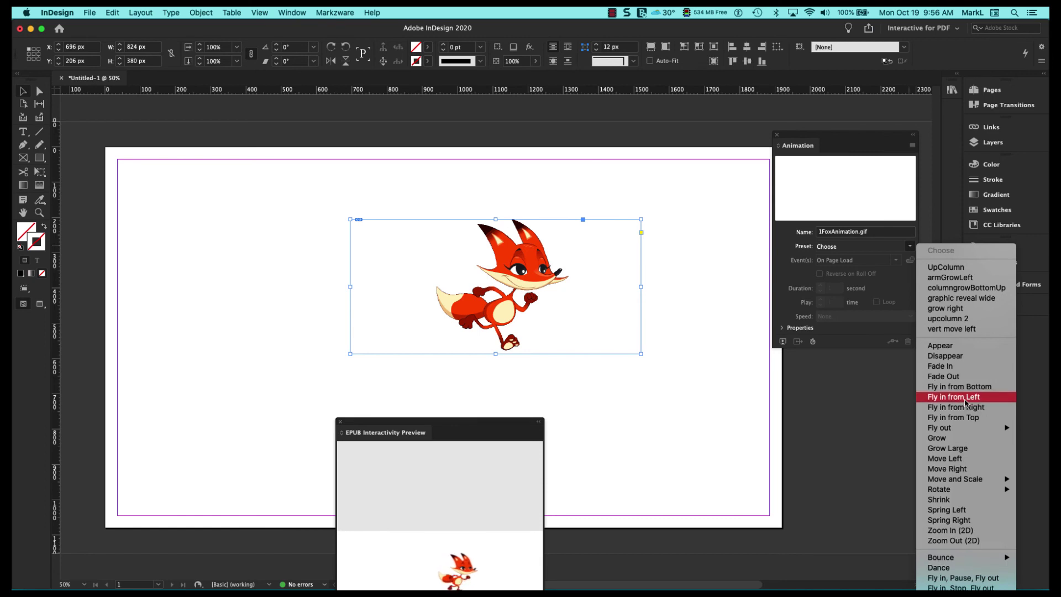
Step: Apply the Fly in from Left preset and move the fox toward the page's left edge
{"action": "left_click", "coordinate": [966, 396]}
{"action": "left_click_drag", "start_coordinate": [500, 311], "coordinate": [210, 310]}
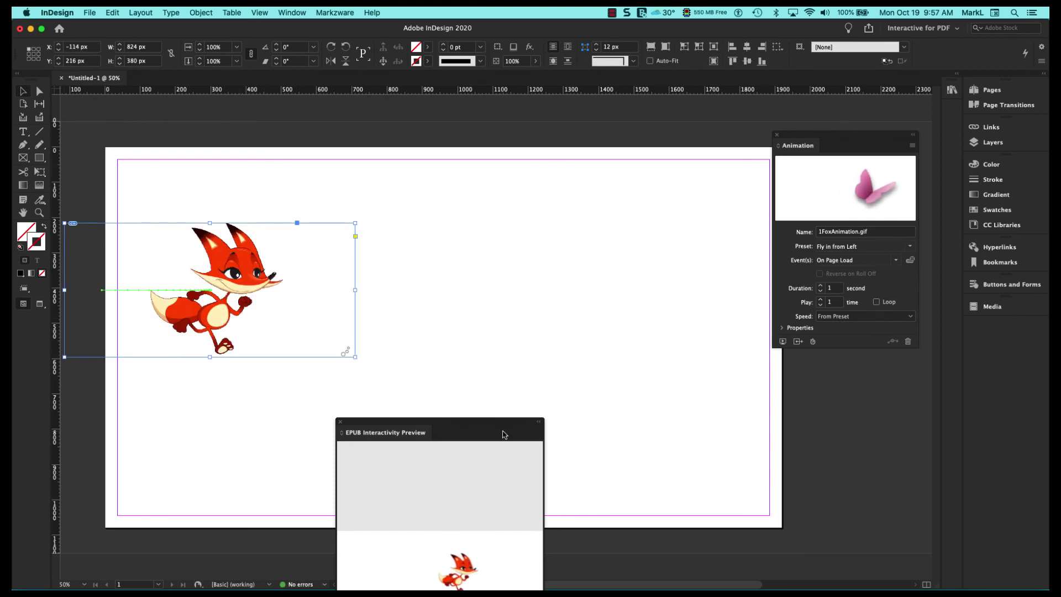
{"action": "key", "text": "super+minus"}
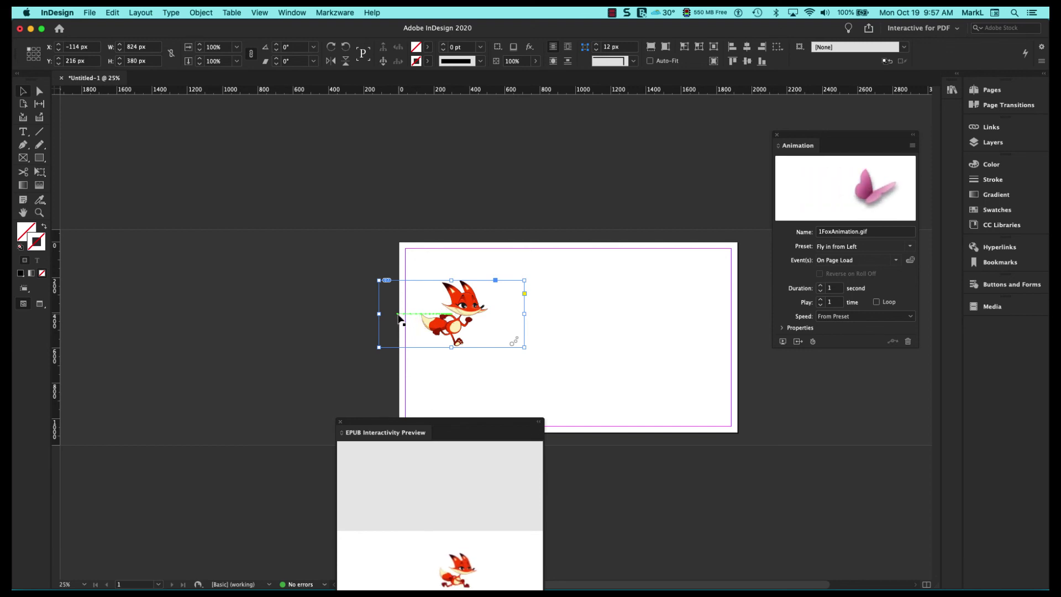
Step: Stretch the fox's motion path from beyond the left page edge to past the right edge
{"action": "left_click_drag", "start_coordinate": [399, 318], "coordinate": [327, 316]}
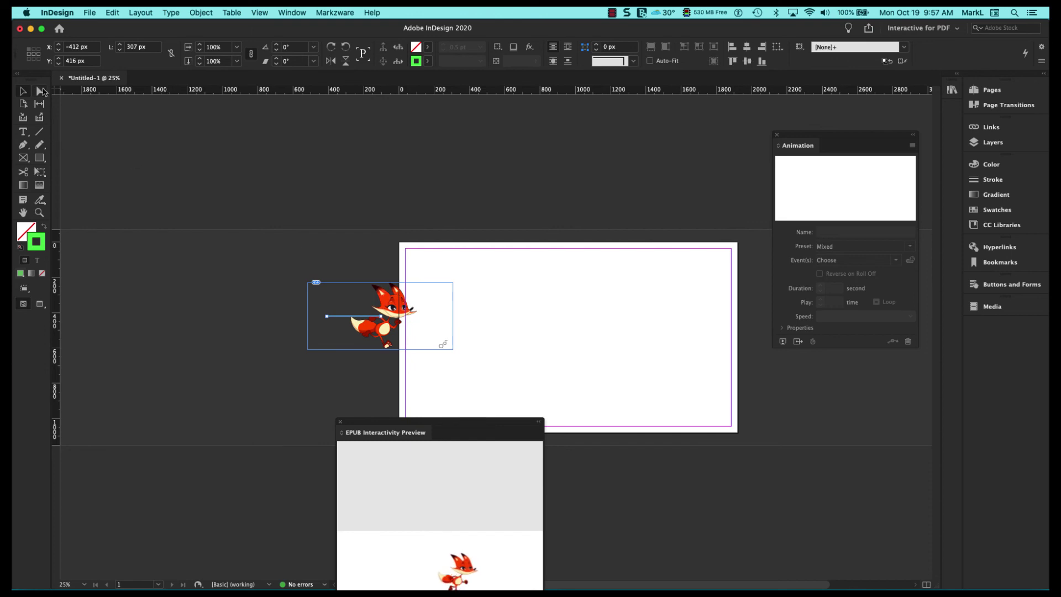
{"action": "left_click", "coordinate": [38, 92]}
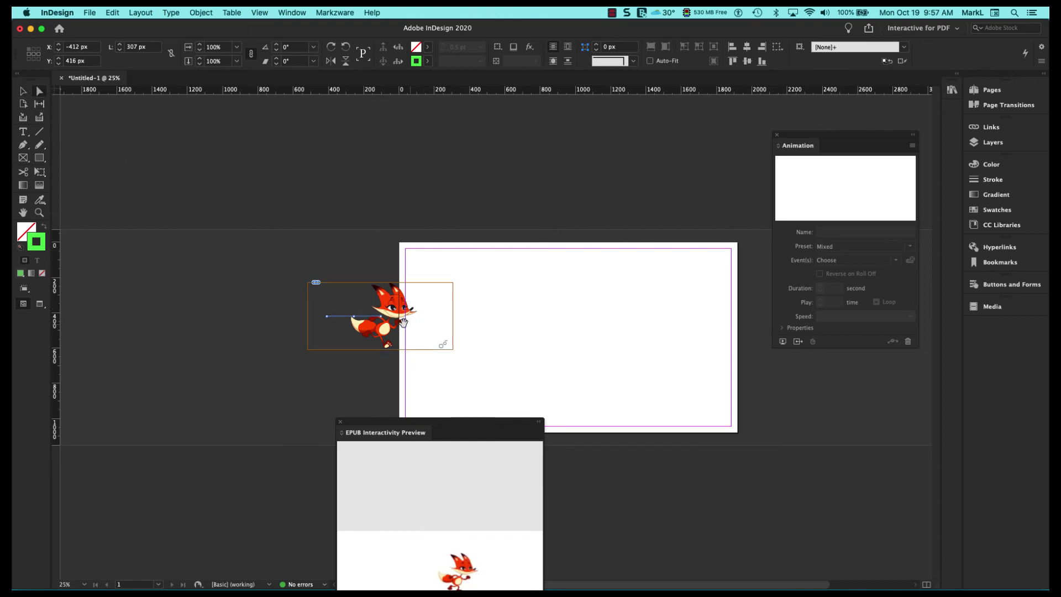
{"action": "left_click_drag", "start_coordinate": [382, 320], "coordinate": [837, 316]}
{"action": "left_click_drag", "start_coordinate": [619, 586], "coordinate": [694, 580]}
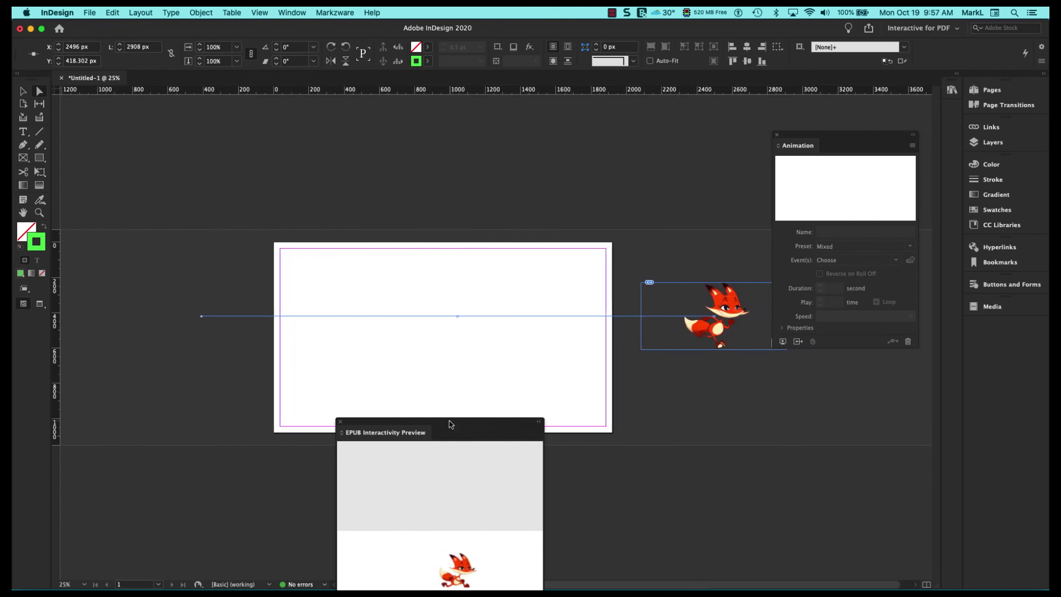
Step: Select the fox and set its animation duration to 5 seconds
{"action": "left_click_drag", "start_coordinate": [449, 424], "coordinate": [486, 155]}
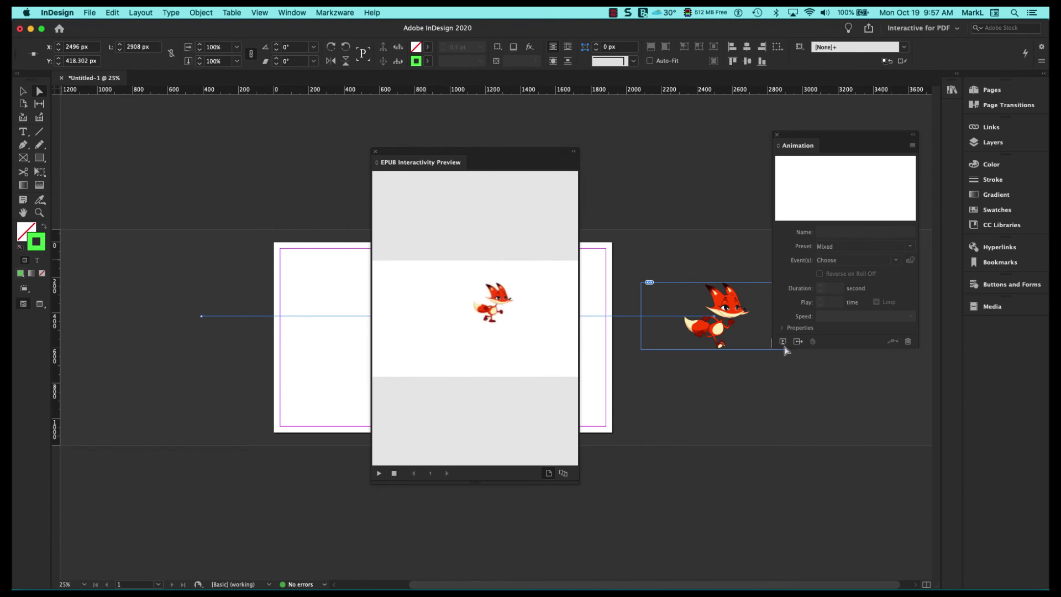
{"action": "left_click", "coordinate": [718, 340]}
{"action": "left_click", "coordinate": [783, 341]}
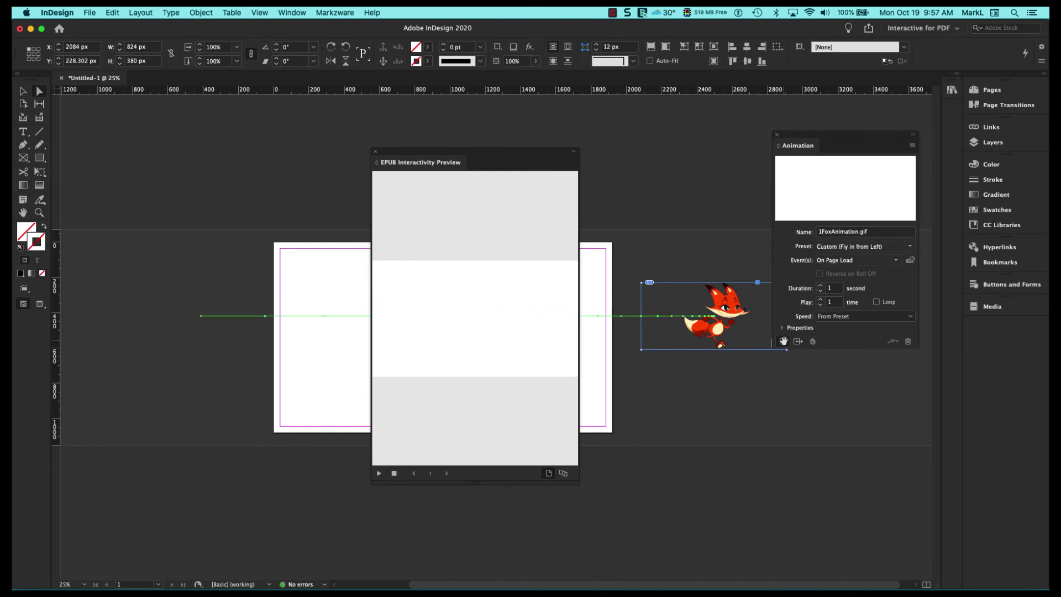
{"action": "left_click", "coordinate": [820, 286]}
{"action": "left_click", "coordinate": [820, 286]}
{"action": "left_click", "coordinate": [820, 285]}
{"action": "left_click", "coordinate": [821, 291]}
Step: Change the animation's opacity from Fade In to None and preview the spread
{"action": "left_click", "coordinate": [781, 328]}
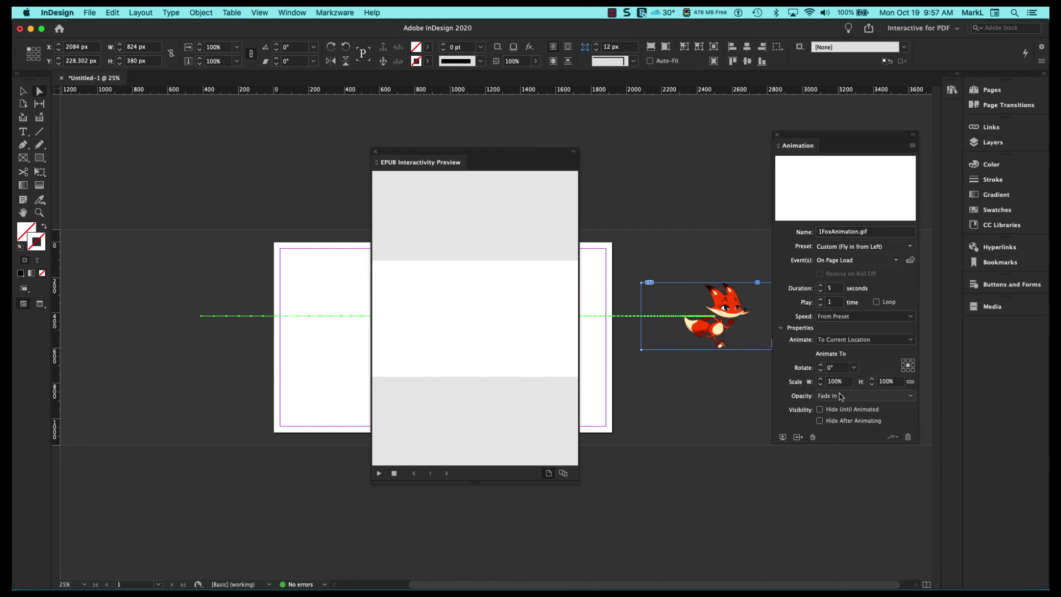
{"action": "left_click", "coordinate": [840, 397]}
{"action": "left_click", "coordinate": [833, 401]}
{"action": "left_click", "coordinate": [782, 438]}
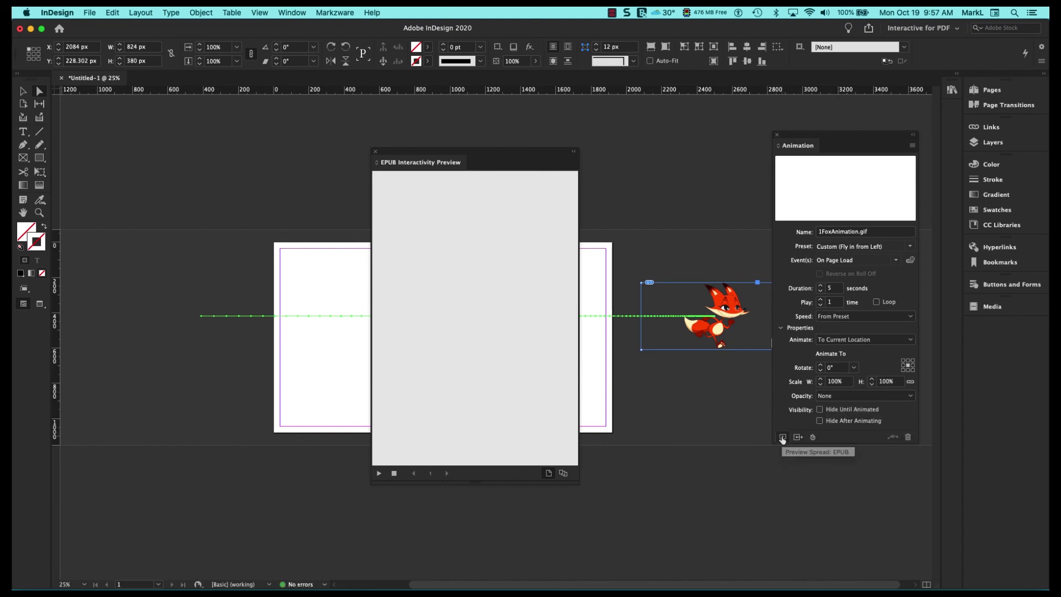